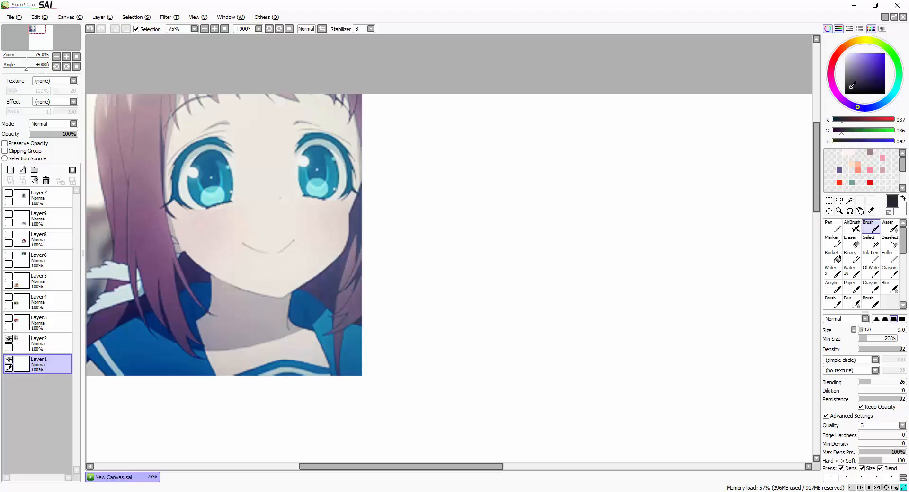
Step: Prepare the Brush for line art with a near-black colour, size 30 and minimum size 0%, discarding the test strokes
{"action": "left_click_drag", "start_coordinate": [847, 86], "coordinate": [845, 89]}
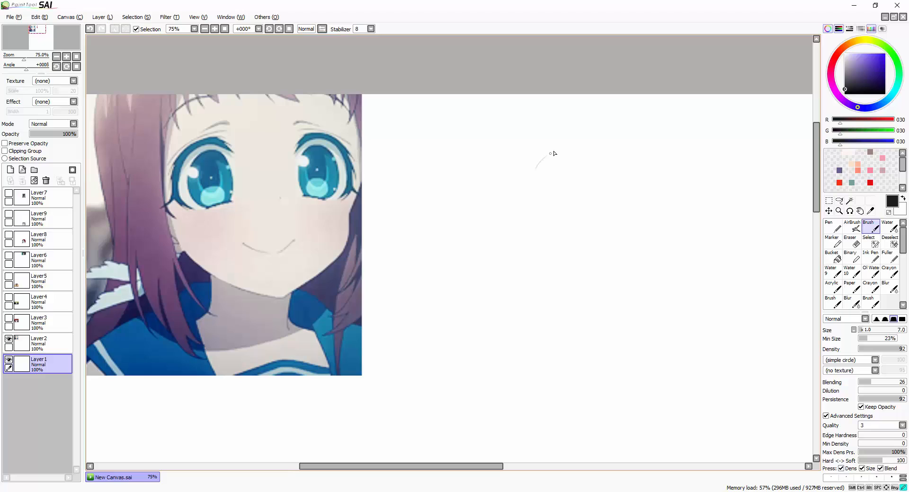
{"action": "key", "text": "ctrl+z"}
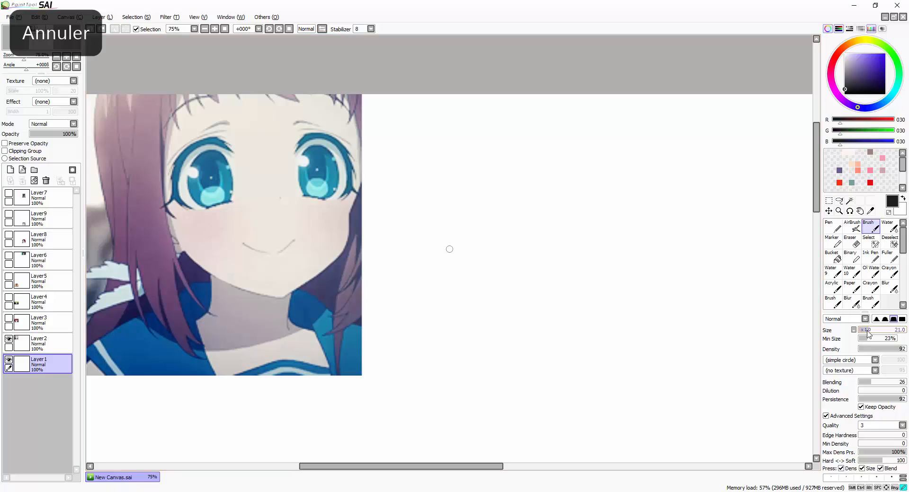
{"action": "left_click_drag", "start_coordinate": [518, 185], "coordinate": [542, 164]}
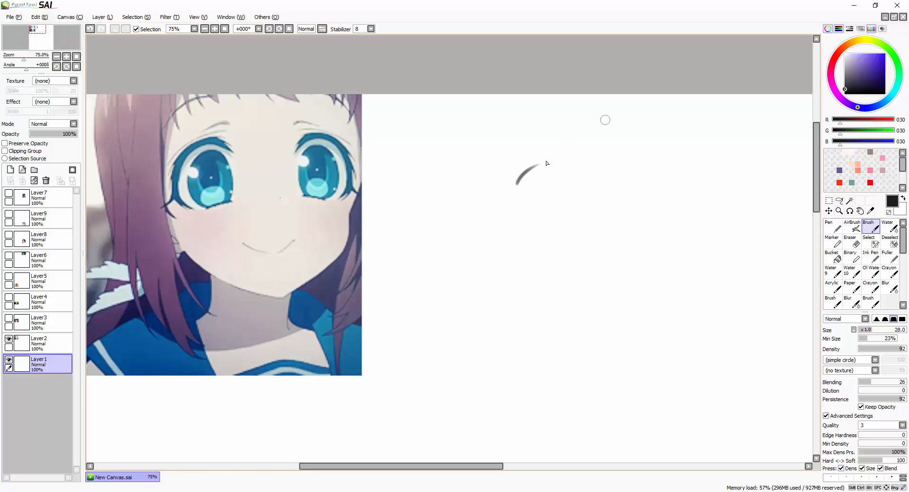
{"action": "key", "text": "ctrl+z"}
{"action": "left_click_drag", "start_coordinate": [866, 339], "coordinate": [858, 339]}
{"action": "left_click_drag", "start_coordinate": [862, 331], "coordinate": [874, 330]}
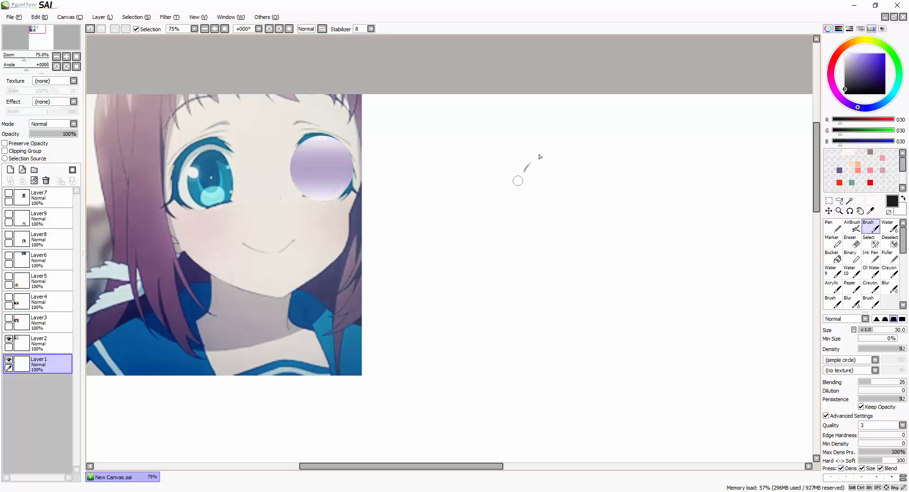
Step: Draw a thick arched upper lash line with pointed lashes at both ends beside the reference face and fill it dark grey
{"action": "mouse_move", "coordinate": [480, 179]}
{"action": "left_mouse_down"}
{"action": "mouse_move", "coordinate": [529, 147]}
{"action": "mouse_move", "coordinate": [551, 223]}
{"action": "left_mouse_up"}
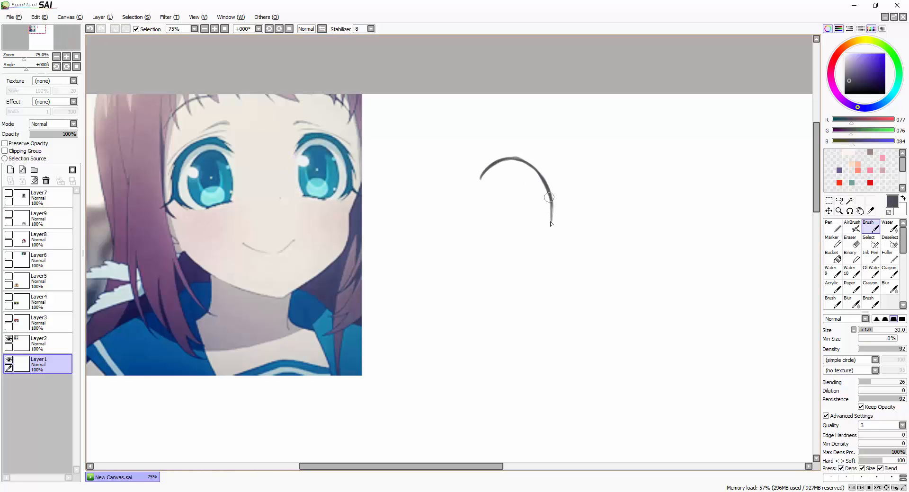
{"action": "mouse_move", "coordinate": [476, 179]}
{"action": "left_mouse_down"}
{"action": "mouse_move", "coordinate": [504, 151]}
{"action": "mouse_move", "coordinate": [539, 162]}
{"action": "mouse_move", "coordinate": [526, 155]}
{"action": "mouse_move", "coordinate": [560, 198]}
{"action": "left_mouse_up"}
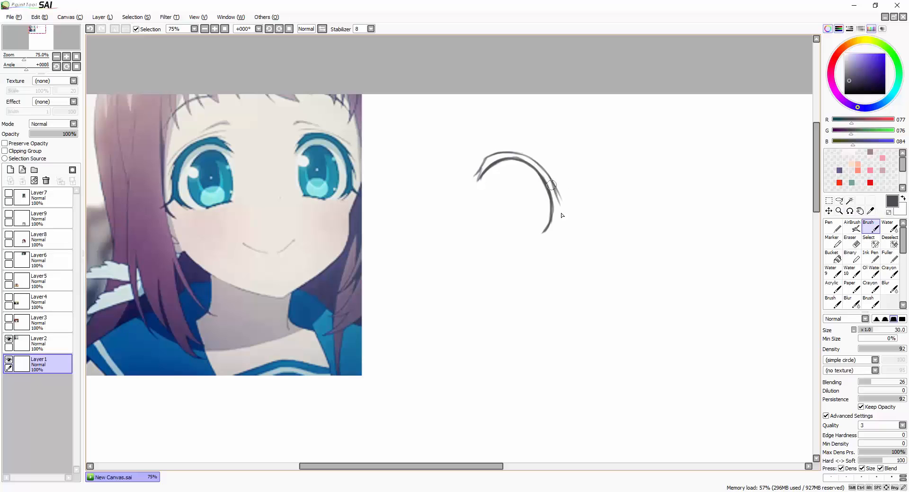
{"action": "left_click_drag", "start_coordinate": [570, 248], "coordinate": [535, 239]}
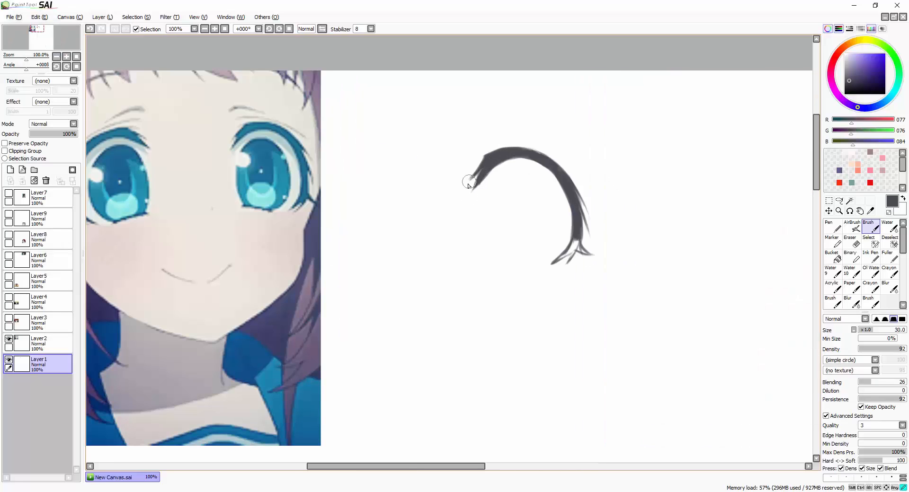
{"action": "key", "text": "h"}
{"action": "key", "text": "h"}
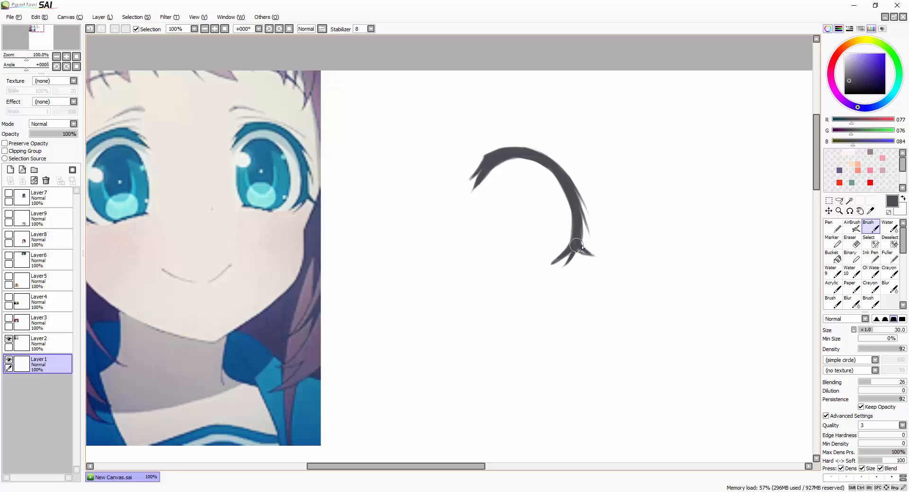
Step: Draw the sides and top of an oval iris outline beneath the lash line, redoing inaccurate strokes
{"action": "key", "text": "e"}
{"action": "mouse_move", "coordinate": [481, 180]}
{"action": "left_mouse_down"}
{"action": "mouse_move", "coordinate": [507, 164]}
{"action": "mouse_move", "coordinate": [566, 237]}
{"action": "mouse_move", "coordinate": [553, 300]}
{"action": "left_mouse_up"}
{"action": "key", "text": "ctrl+z"}
{"action": "left_click", "coordinate": [870, 232]}
{"action": "key", "text": "e"}
{"action": "key", "text": "b"}
{"action": "scroll", "coordinate": [656, 228], "scroll_direction": "down", "scroll_amount": 1}
{"action": "scroll", "coordinate": [572, 230], "scroll_direction": "up", "scroll_amount": 1}
{"action": "mouse_move", "coordinate": [531, 168]}
{"action": "left_mouse_down"}
{"action": "mouse_move", "coordinate": [515, 191]}
{"action": "mouse_move", "coordinate": [522, 257]}
{"action": "left_mouse_up"}
{"action": "key", "text": "h"}
{"action": "mouse_move", "coordinate": [369, 169]}
{"action": "left_mouse_down"}
{"action": "mouse_move", "coordinate": [345, 168]}
{"action": "mouse_move", "coordinate": [319, 184]}
{"action": "mouse_move", "coordinate": [318, 204]}
{"action": "mouse_move", "coordinate": [339, 173]}
{"action": "mouse_move", "coordinate": [315, 213]}
{"action": "mouse_move", "coordinate": [330, 179]}
{"action": "mouse_move", "coordinate": [314, 239]}
{"action": "left_mouse_up"}
{"action": "key", "text": "ctrl+z"}
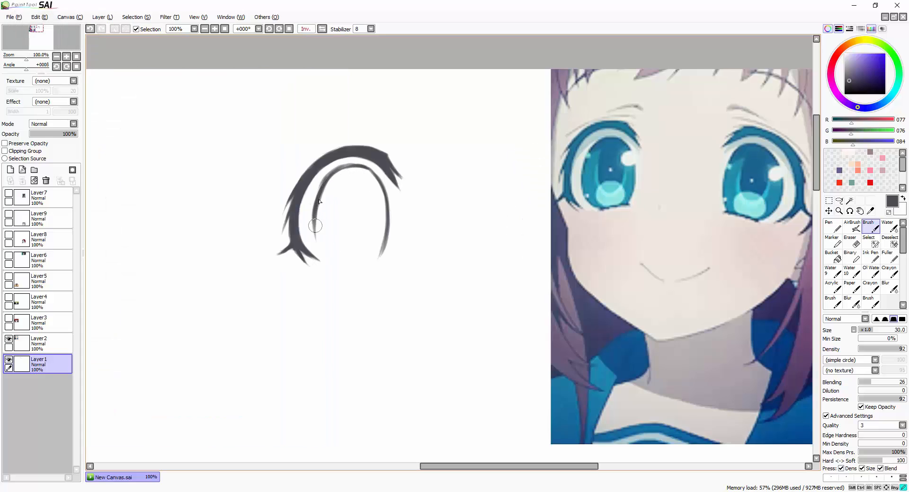
Step: Close the lower end of the iris outline with a nearly flat line
{"action": "key", "text": "h"}
{"action": "mouse_move", "coordinate": [582, 241]}
{"action": "left_mouse_down"}
{"action": "mouse_move", "coordinate": [562, 259]}
{"action": "mouse_move", "coordinate": [524, 257]}
{"action": "left_mouse_up"}
{"action": "key", "text": "ctrl+z"}
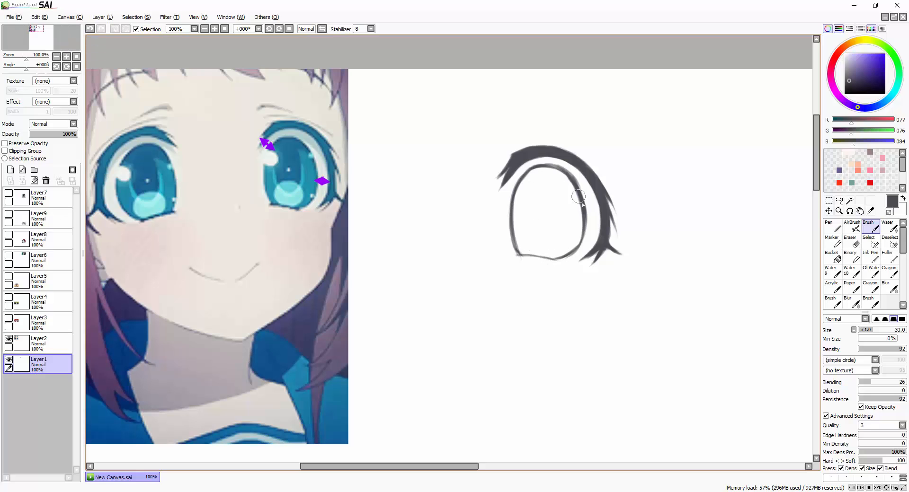
Step: Clean up and thin the iris outline with the Eraser at size 7
{"action": "left_click", "coordinate": [856, 244]}
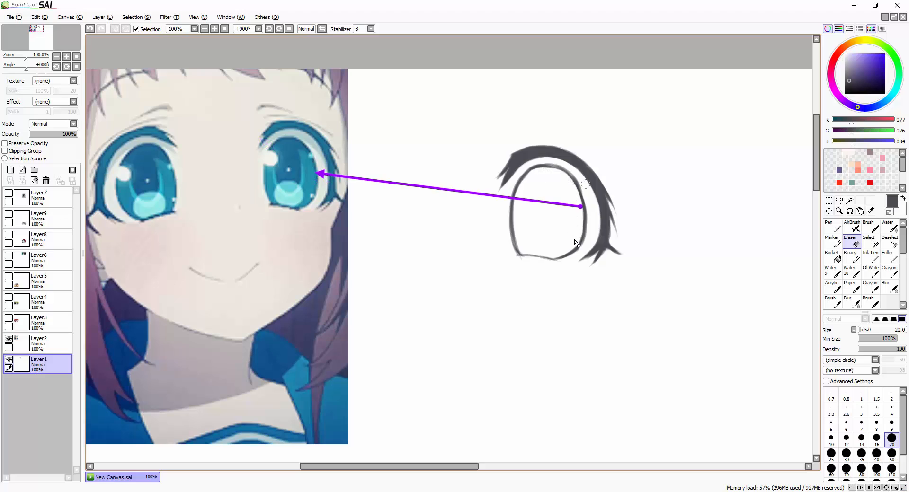
{"action": "left_click", "coordinate": [854, 330]}
{"action": "left_click", "coordinate": [870, 349]}
{"action": "left_click", "coordinate": [862, 425]}
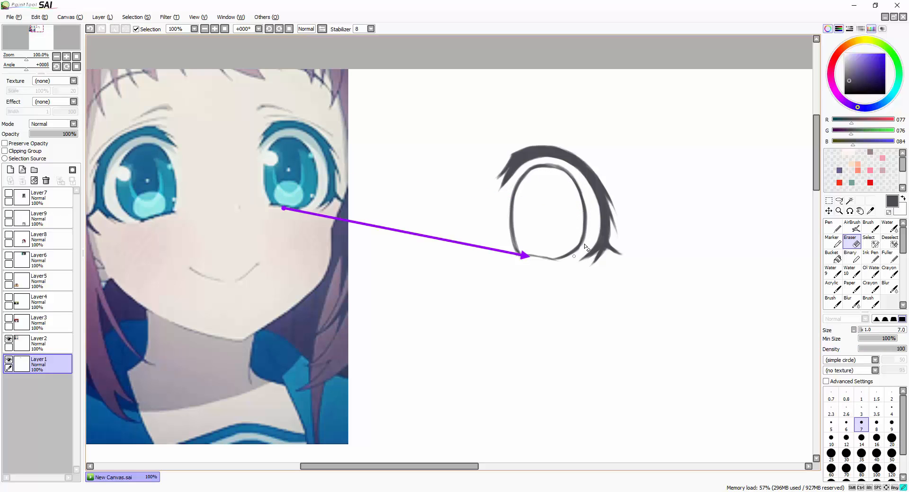
{"action": "key", "text": "h"}
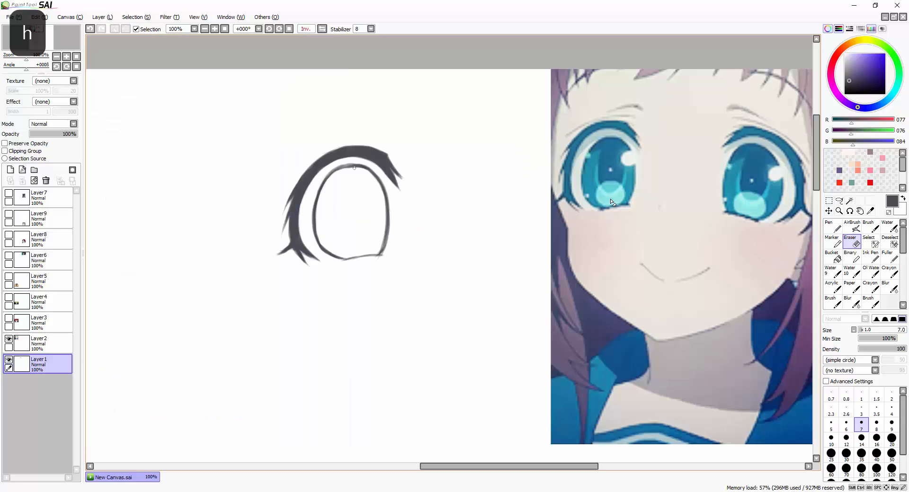
{"action": "key", "text": "h"}
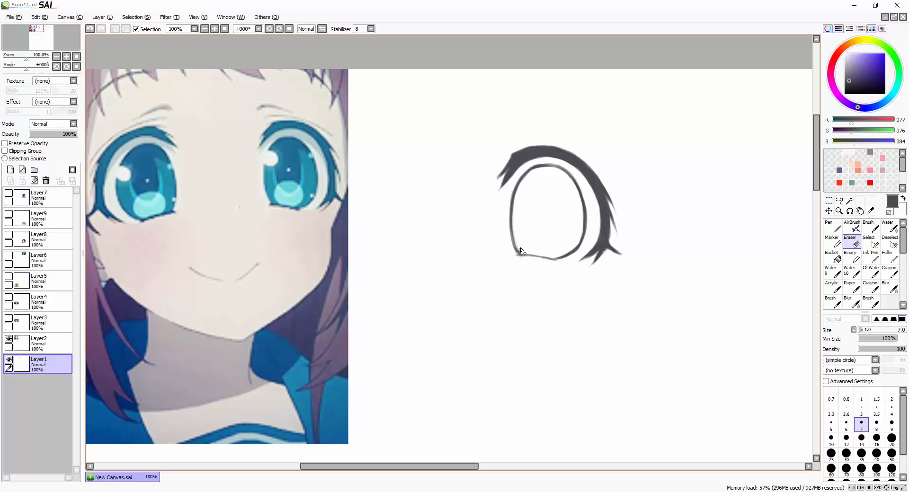
Step: Draw a thin eyelid crease and a short brow stroke above the upper lash line with the Brush at size 12
{"action": "left_click", "coordinate": [872, 226]}
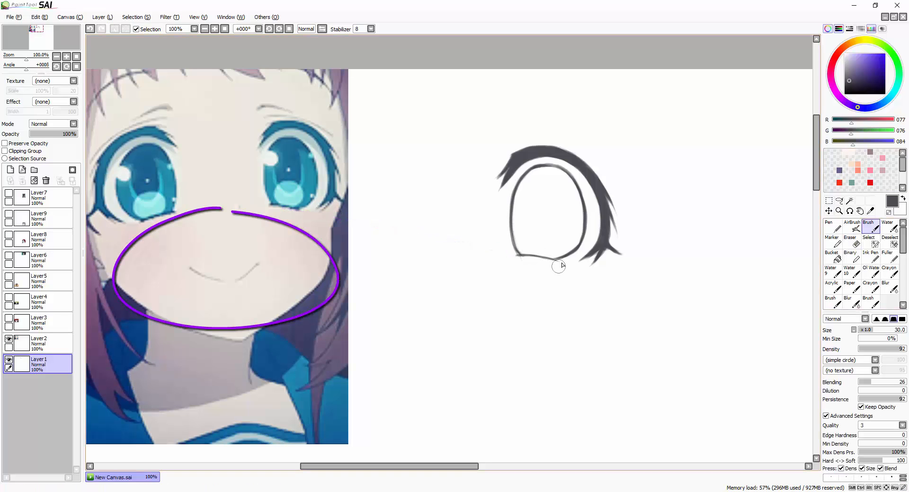
{"action": "scroll", "coordinate": [621, 254], "scroll_direction": "down", "scroll_amount": 2}
{"action": "scroll", "coordinate": [575, 213], "scroll_direction": "up", "scroll_amount": 1}
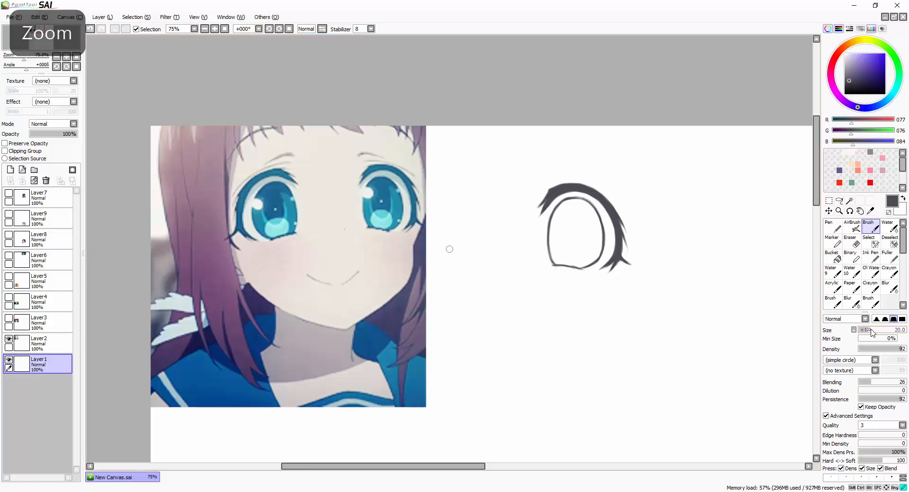
{"action": "left_click", "coordinate": [865, 331]}
{"action": "scroll", "coordinate": [556, 188], "scroll_direction": "up", "scroll_amount": 1}
{"action": "key", "text": "ctrl+z"}
{"action": "left_click_drag", "start_coordinate": [539, 183], "coordinate": [594, 179]}
{"action": "key", "text": "h"}
{"action": "key", "text": "ctrl+z"}
{"action": "mouse_move", "coordinate": [316, 178]}
{"action": "left_mouse_down"}
{"action": "mouse_move", "coordinate": [262, 203]}
{"action": "mouse_move", "coordinate": [308, 179]}
{"action": "left_mouse_up"}
{"action": "key", "text": "ctrl+z"}
{"action": "key", "text": "ctrl+z"}
{"action": "mouse_move", "coordinate": [261, 204]}
{"action": "left_mouse_down"}
{"action": "mouse_move", "coordinate": [323, 177]}
{"action": "mouse_move", "coordinate": [359, 176]}
{"action": "left_mouse_up"}
{"action": "key", "text": "h"}
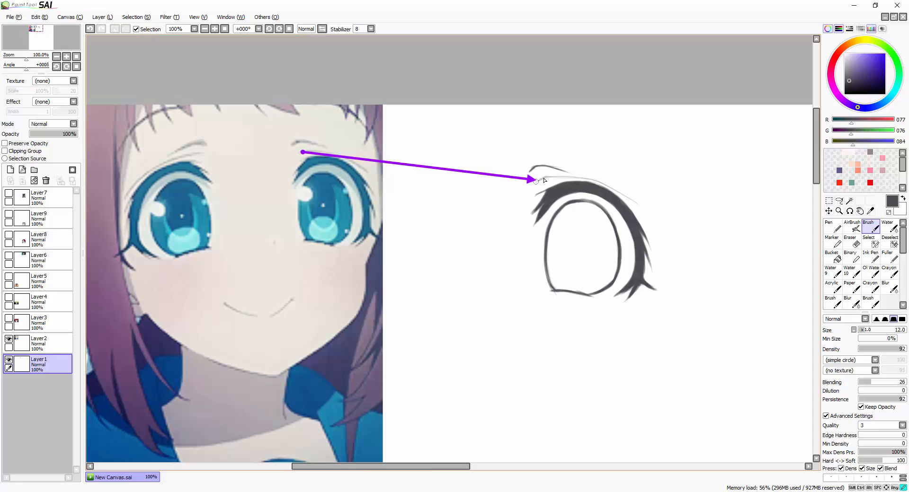
{"action": "left_click_drag", "start_coordinate": [455, 467], "coordinate": [470, 468]}
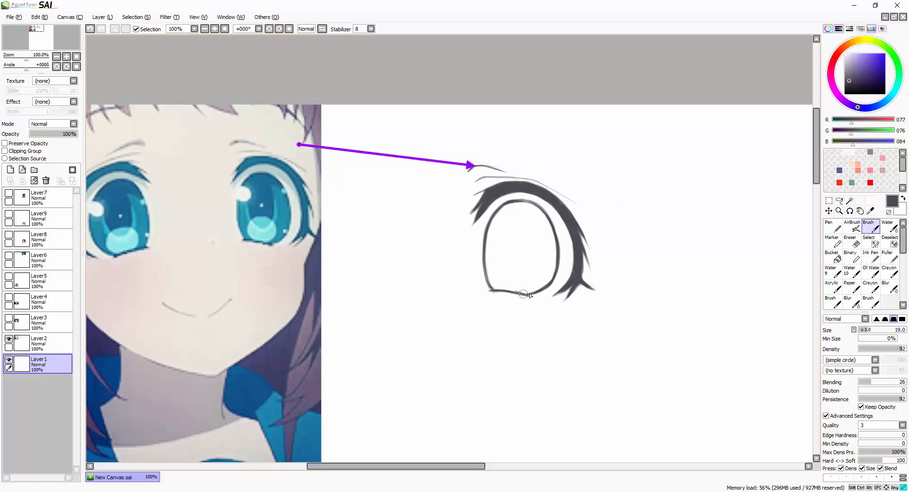
{"action": "left_click", "coordinate": [853, 244]}
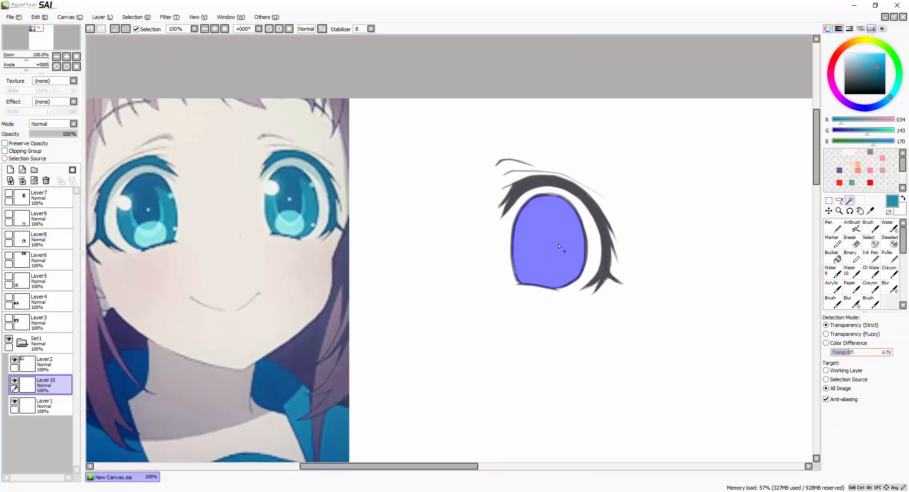
Step: Select the inside of the iris with the Magic Wand at a transparency difference of 125
{"action": "key", "text": "ctrl+z"}
{"action": "key", "text": "ctrl+y"}
{"action": "key", "text": "ctrl+z"}
{"action": "left_click", "coordinate": [875, 362]}
{"action": "left_click_drag", "start_coordinate": [875, 362], "coordinate": [861, 361]}
{"action": "left_click", "coordinate": [552, 256]}
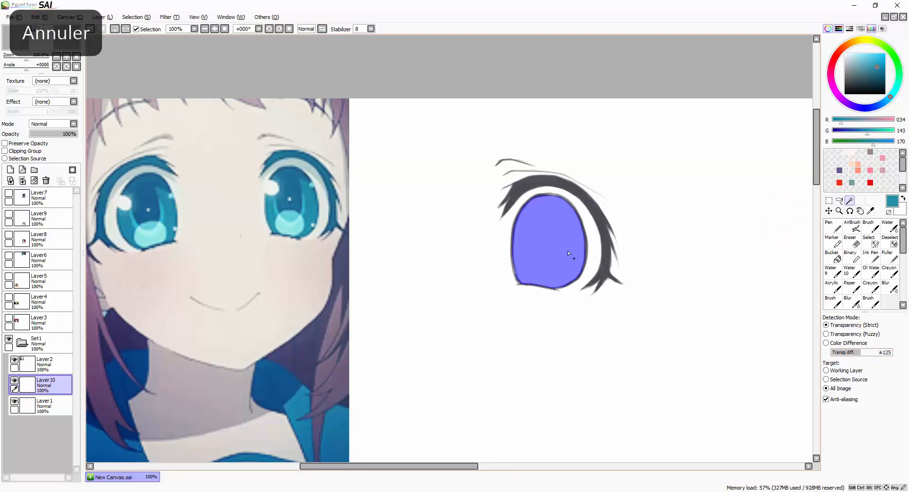
Step: Fill the selected iris with teal blue (RGB 34, 143, 170) using the Fuller brush and clear the selection
{"action": "left_click", "coordinate": [889, 257]}
{"action": "mouse_move", "coordinate": [558, 203]}
{"action": "left_mouse_down"}
{"action": "mouse_move", "coordinate": [522, 224]}
{"action": "mouse_move", "coordinate": [586, 244]}
{"action": "mouse_move", "coordinate": [568, 271]}
{"action": "left_mouse_up"}
{"action": "left_click", "coordinate": [136, 17]}
{"action": "left_click", "coordinate": [146, 28]}
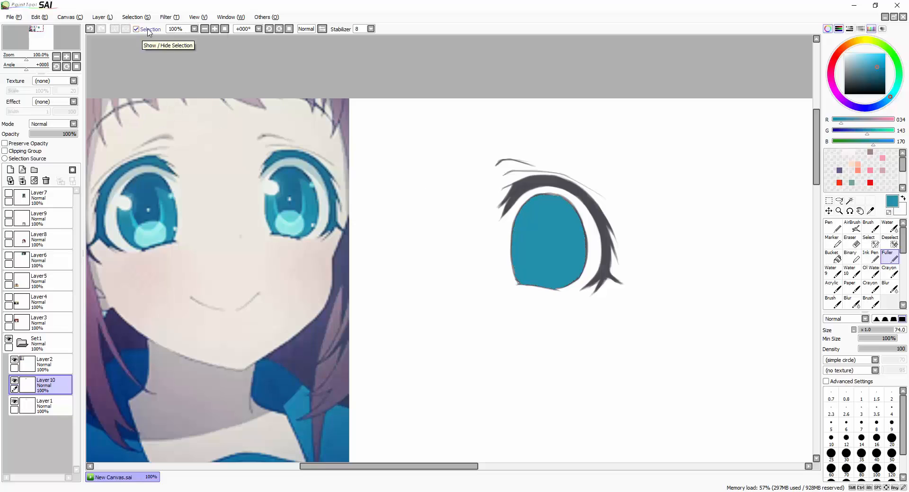
Step: Add a clipping layer above the iris fill and airbrush a darker teal sampled from the reference over the lower iris
{"action": "left_click", "coordinate": [10, 169]}
{"action": "left_click", "coordinate": [38, 151]}
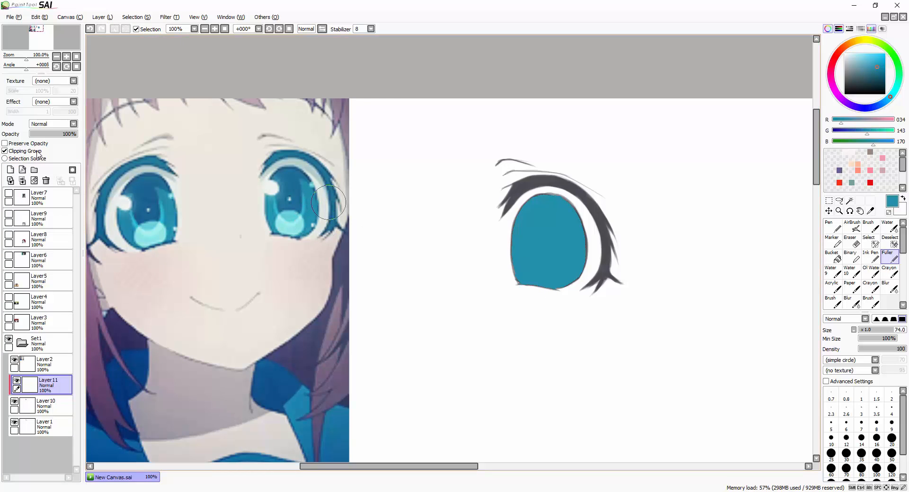
{"action": "right_click", "coordinate": [270, 216]}
{"action": "left_click", "coordinate": [852, 226]}
{"action": "left_click", "coordinate": [870, 330]}
{"action": "mouse_move", "coordinate": [560, 285]}
{"action": "left_mouse_down"}
{"action": "mouse_move", "coordinate": [553, 256]}
{"action": "mouse_move", "coordinate": [591, 274]}
{"action": "left_mouse_up"}
Step: Blend the darker iris shading smoothly into the base colour with the Water tool at size 130
{"action": "left_click", "coordinate": [889, 227]}
{"action": "left_click_drag", "start_coordinate": [876, 330], "coordinate": [870, 330]}
{"action": "left_click", "coordinate": [883, 331]}
Step: On a new clipping layer, paint the pupil and upper iris shadow in dark blue sampled from the reference, using the Brush at size 52
{"action": "left_click", "coordinate": [10, 169]}
{"action": "left_click", "coordinate": [22, 152]}
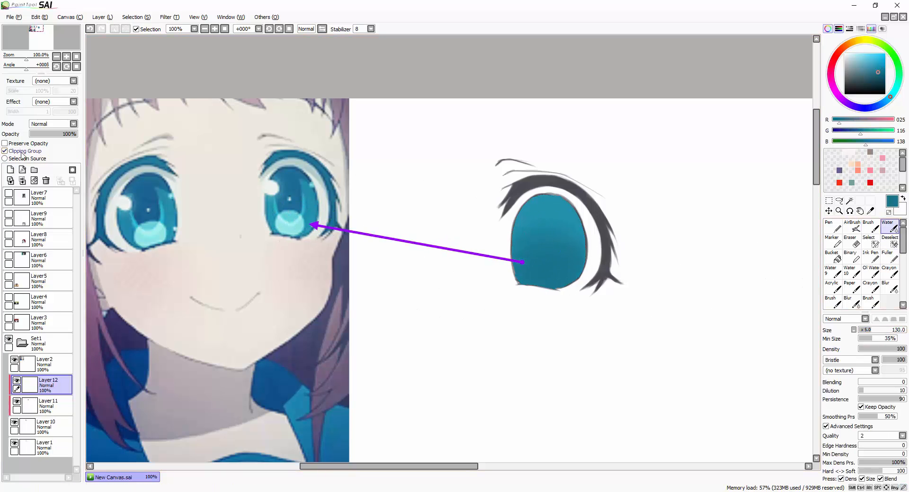
{"action": "left_click", "coordinate": [296, 191], "text": "alt"}
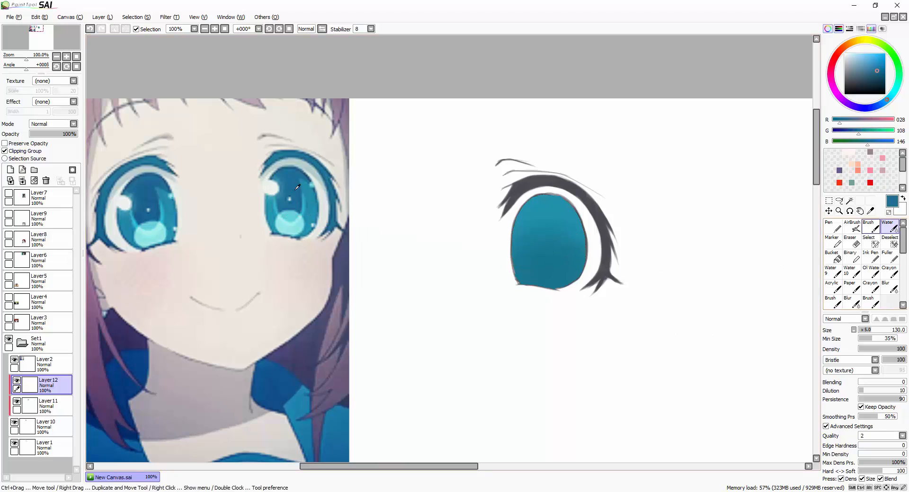
{"action": "left_click", "coordinate": [873, 230]}
{"action": "left_click_drag", "start_coordinate": [880, 331], "coordinate": [884, 331]}
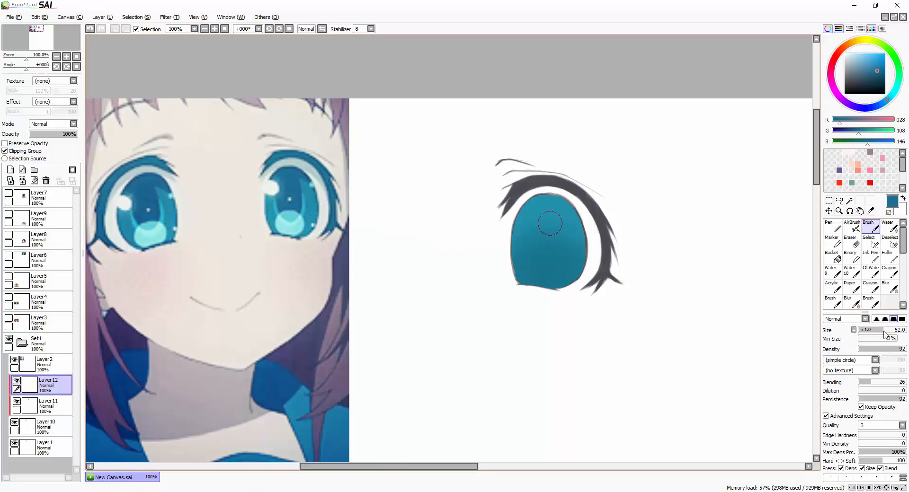
{"action": "mouse_move", "coordinate": [550, 250]}
{"action": "left_mouse_down"}
{"action": "mouse_move", "coordinate": [549, 216]}
{"action": "mouse_move", "coordinate": [550, 224]}
{"action": "mouse_move", "coordinate": [568, 221]}
{"action": "mouse_move", "coordinate": [551, 211]}
{"action": "left_mouse_up"}
{"action": "key", "text": "ctrl+z"}
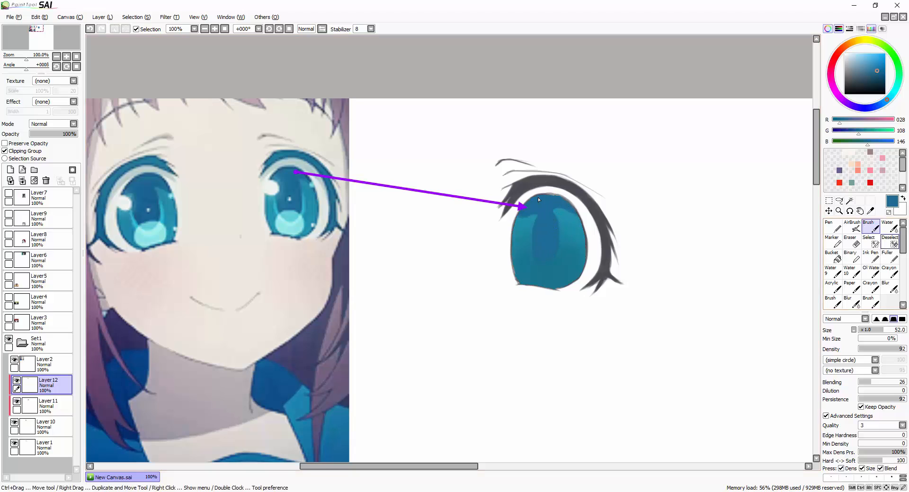
Step: Soften the edge of the dark shadow on the upper left of the iris with the Blur brush
{"action": "key", "text": "c"}
{"action": "key", "text": "c"}
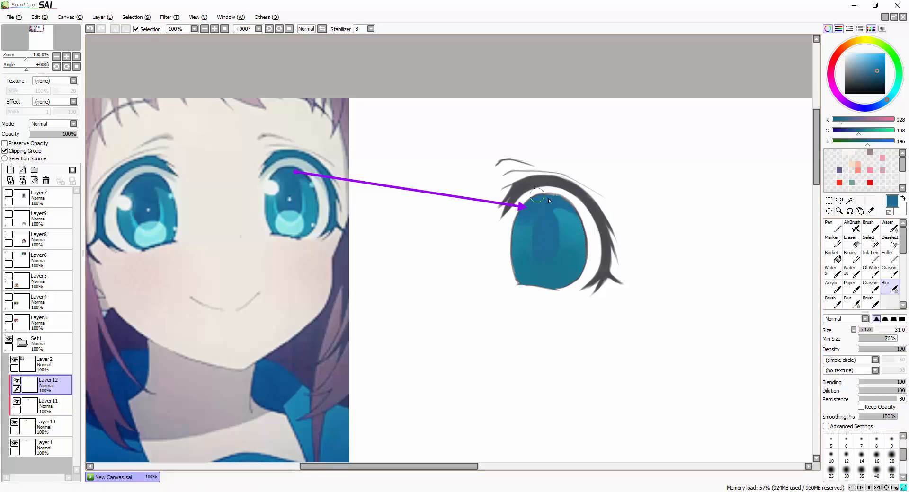
{"action": "left_click", "coordinate": [875, 229]}
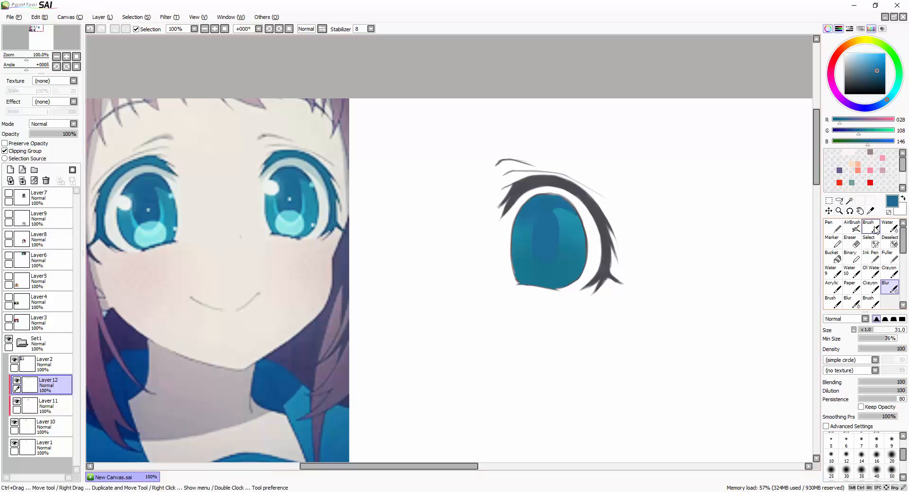
{"action": "mouse_move", "coordinate": [874, 81]}
{"action": "left_mouse_down"}
{"action": "mouse_move", "coordinate": [868, 87]}
{"action": "mouse_move", "coordinate": [873, 79]}
{"action": "left_mouse_up"}
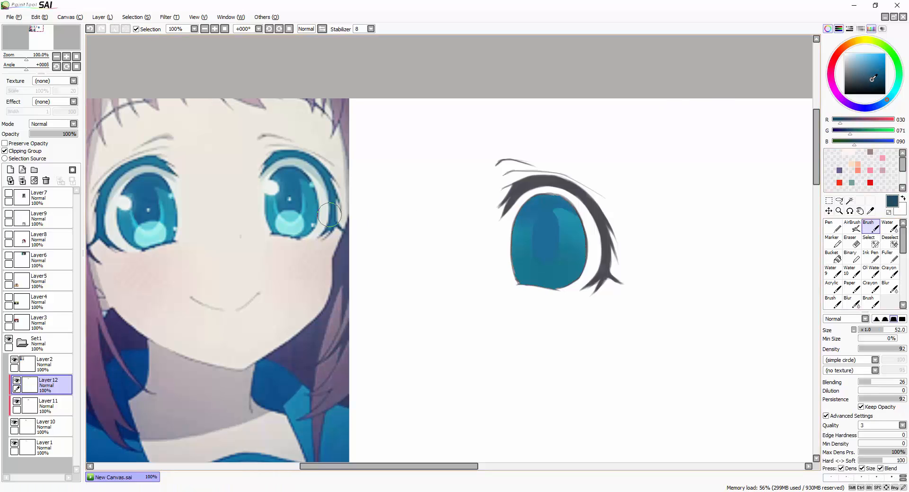
Step: On a new clipping layer, draw a light teal U-shaped highlight around the lower pupil with the Brush at size 18
{"action": "right_click", "coordinate": [304, 206]}
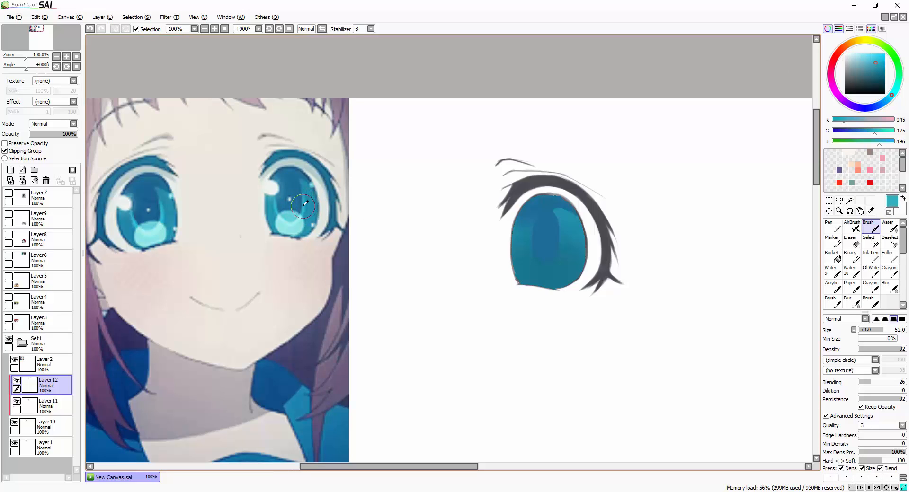
{"action": "left_click", "coordinate": [10, 170]}
{"action": "left_click", "coordinate": [4, 151]}
{"action": "scroll", "coordinate": [528, 252], "scroll_direction": "up", "scroll_amount": 1}
{"action": "mouse_move", "coordinate": [871, 330]}
{"action": "left_mouse_down"}
{"action": "mouse_move", "coordinate": [881, 328]}
{"action": "mouse_move", "coordinate": [869, 332]}
{"action": "left_mouse_up"}
{"action": "key", "text": "ctrl+z"}
{"action": "mouse_move", "coordinate": [553, 273]}
{"action": "left_mouse_down"}
{"action": "mouse_move", "coordinate": [569, 249]}
{"action": "mouse_move", "coordinate": [532, 254]}
{"action": "mouse_move", "coordinate": [580, 253]}
{"action": "mouse_move", "coordinate": [570, 251]}
{"action": "mouse_move", "coordinate": [554, 271]}
{"action": "mouse_move", "coordinate": [577, 229]}
{"action": "left_mouse_up"}
{"action": "key", "text": "ctrl+z"}
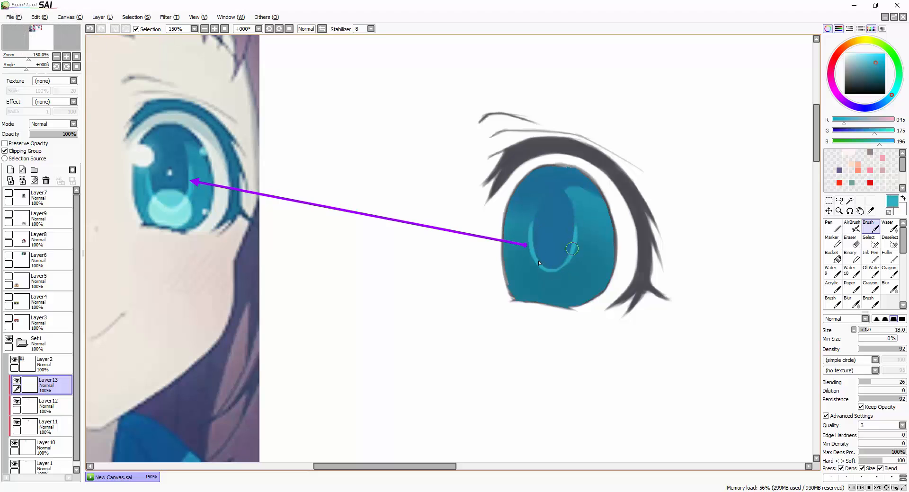
Step: Try different blending modes on the pupil highlight layer and set it to Screen
{"action": "scroll", "coordinate": [565, 267], "scroll_direction": "down", "scroll_amount": 2}
{"action": "scroll", "coordinate": [564, 265], "scroll_direction": "up", "scroll_amount": 1}
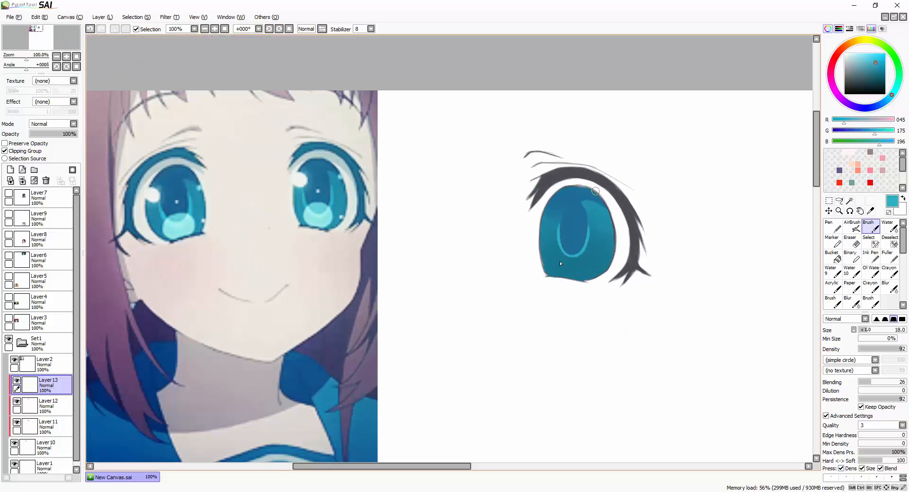
{"action": "left_click", "coordinate": [73, 124]}
{"action": "left_click", "coordinate": [50, 161]}
{"action": "left_click", "coordinate": [73, 124]}
{"action": "left_click", "coordinate": [52, 175]}
{"action": "left_click", "coordinate": [74, 125]}
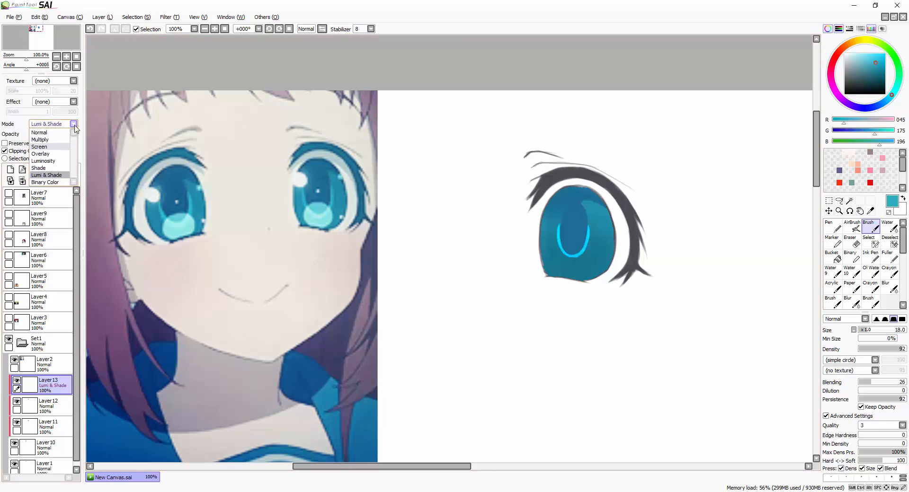
{"action": "left_click", "coordinate": [39, 146]}
Step: On a new clipping layer, paint a pale teal circle at the lower end of the iris with the Brush at size 49
{"action": "scroll", "coordinate": [594, 308], "scroll_direction": "up", "scroll_amount": 1}
{"action": "scroll", "coordinate": [573, 308], "scroll_direction": "down", "scroll_amount": 1}
{"action": "left_click", "coordinate": [10, 170]}
{"action": "left_click", "coordinate": [10, 151]}
{"action": "left_click_drag", "start_coordinate": [429, 467], "coordinate": [449, 468]}
{"action": "left_click_drag", "start_coordinate": [870, 62], "coordinate": [867, 62]}
{"action": "left_click", "coordinate": [902, 319]}
{"action": "left_click", "coordinate": [881, 330]}
{"action": "scroll", "coordinate": [508, 257], "scroll_direction": "up", "scroll_amount": 1}
{"action": "mouse_move", "coordinate": [508, 259]}
{"action": "left_mouse_down"}
{"action": "mouse_move", "coordinate": [527, 242]}
{"action": "mouse_move", "coordinate": [500, 279]}
{"action": "mouse_move", "coordinate": [521, 248]}
{"action": "mouse_move", "coordinate": [516, 257]}
{"action": "mouse_move", "coordinate": [535, 254]}
{"action": "mouse_move", "coordinate": [502, 240]}
{"action": "left_mouse_up"}
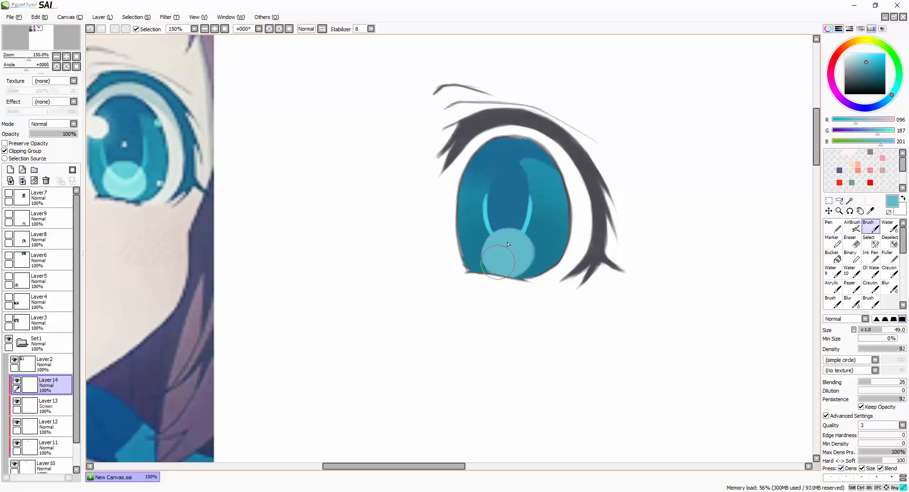
Step: Set the pale circle layer's blending mode to Luminosity and its opacity to 58%
{"action": "scroll", "coordinate": [508, 245], "scroll_direction": "down", "scroll_amount": 1}
{"action": "left_click", "coordinate": [53, 124]}
{"action": "left_click", "coordinate": [53, 163]}
{"action": "left_click", "coordinate": [53, 124]}
{"action": "left_click", "coordinate": [61, 154]}
{"action": "left_click", "coordinate": [73, 123]}
{"action": "left_click", "coordinate": [58, 148]}
{"action": "left_click", "coordinate": [54, 135]}
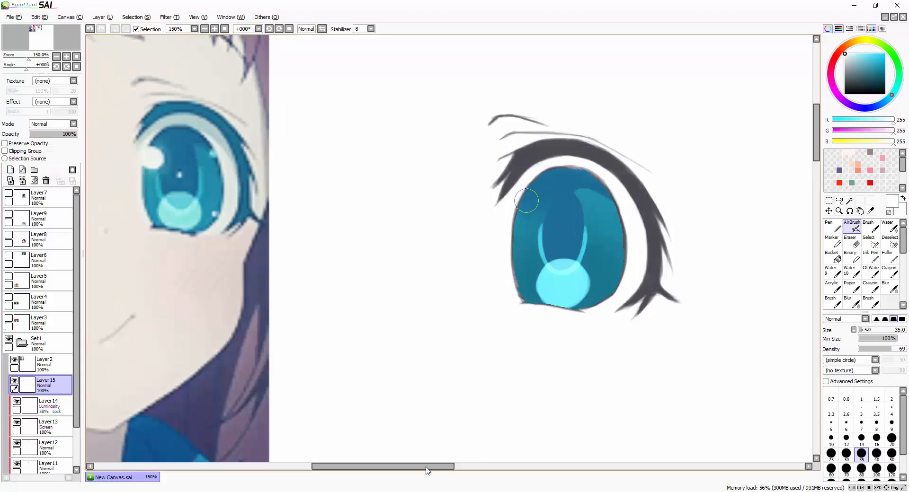
Step: Airbrush white round reflections on the iris: a large one at size 35 and three small ones at size 10
{"action": "left_click_drag", "start_coordinate": [527, 201], "coordinate": [530, 207]}
{"action": "scroll", "coordinate": [654, 226], "scroll_direction": "down", "scroll_amount": 2}
{"action": "scroll", "coordinate": [674, 214], "scroll_direction": "up", "scroll_amount": 1}
{"action": "left_click", "coordinate": [831, 440]}
{"action": "scroll", "coordinate": [616, 208], "scroll_direction": "up", "scroll_amount": 1}
{"action": "left_click", "coordinate": [618, 205]}
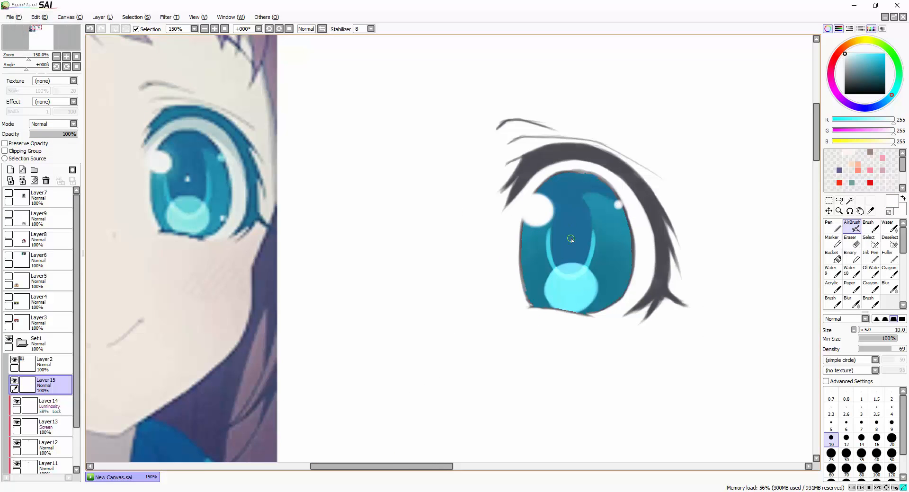
{"action": "scroll", "coordinate": [477, 341], "scroll_direction": "down", "scroll_amount": 3}
{"action": "scroll", "coordinate": [477, 341], "scroll_direction": "up", "scroll_amount": 2}
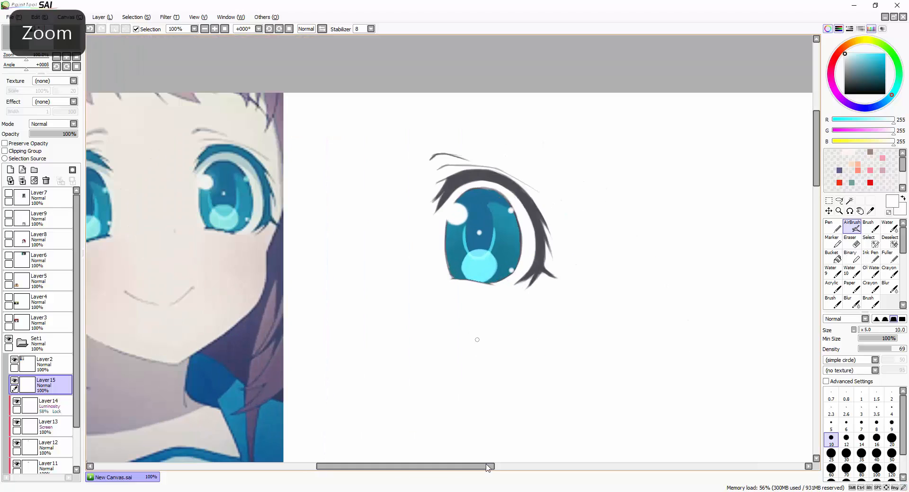
Step: Preserve the reflection layer's opacity and tint its upper outer small dot with light blue (135, 208, 219) sampled from the reference
{"action": "left_click", "coordinate": [31, 144]}
{"action": "right_click", "coordinate": [246, 180]}
{"action": "scroll", "coordinate": [516, 215], "scroll_direction": "up", "scroll_amount": 1}
{"action": "left_click", "coordinate": [509, 210]}
{"action": "scroll", "coordinate": [526, 230], "scroll_direction": "down", "scroll_amount": 2}
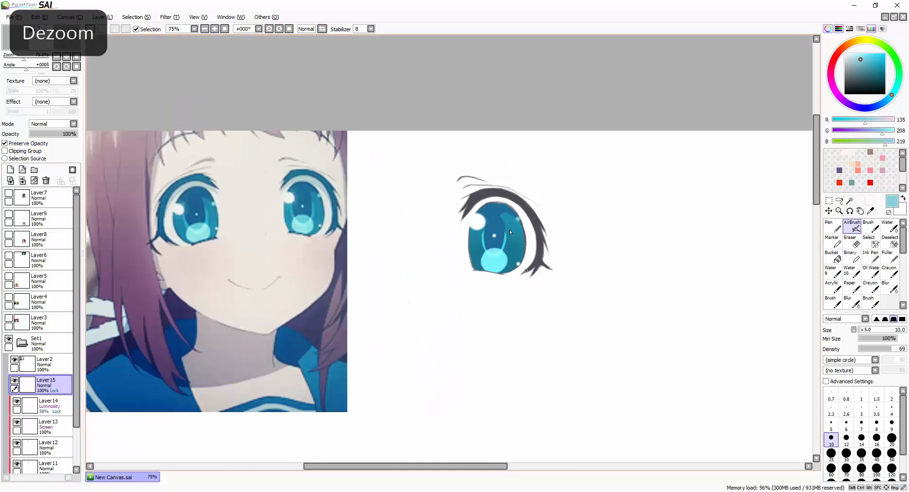
Step: Soften the edges of the pupil details on their layers with the Blur tool at size 13
{"action": "scroll", "coordinate": [523, 263], "scroll_direction": "up", "scroll_amount": 1}
{"action": "left_click", "coordinate": [890, 286]}
{"action": "scroll", "coordinate": [47, 403], "scroll_direction": "down", "scroll_amount": 1}
{"action": "left_click", "coordinate": [50, 402]}
{"action": "scroll", "coordinate": [499, 189], "scroll_direction": "up", "scroll_amount": 1}
{"action": "scroll", "coordinate": [511, 237], "scroll_direction": "down", "scroll_amount": 1}
{"action": "left_click", "coordinate": [50, 423]}
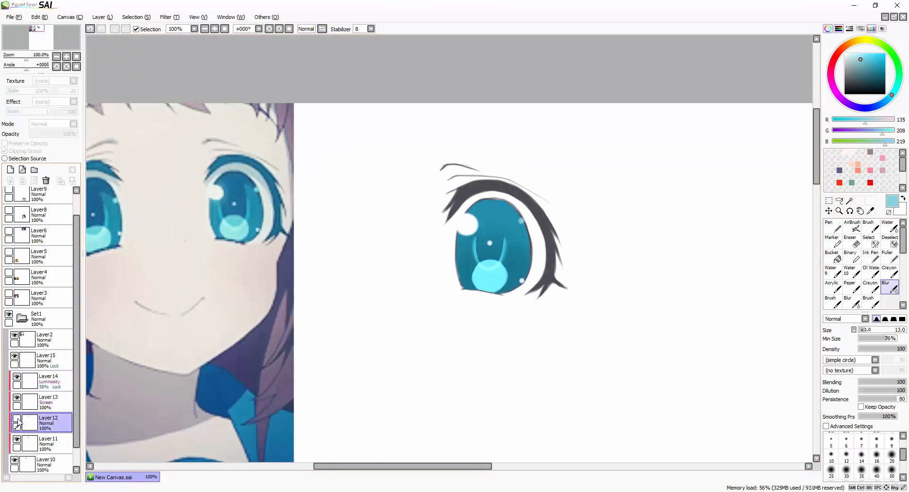
{"action": "scroll", "coordinate": [488, 265], "scroll_direction": "up", "scroll_amount": 1}
Step: Rework the U-shaped pupil highlight on its Screen layer with the Eraser and the Brush at size 49 in light teal (64, 209, 225)
{"action": "left_click", "coordinate": [874, 233]}
{"action": "left_click", "coordinate": [50, 402]}
{"action": "left_click", "coordinate": [855, 242]}
{"action": "left_click", "coordinate": [871, 228]}
{"action": "scroll", "coordinate": [521, 237], "scroll_direction": "up", "scroll_amount": 1}
{"action": "scroll", "coordinate": [559, 208], "scroll_direction": "up", "scroll_amount": 1}
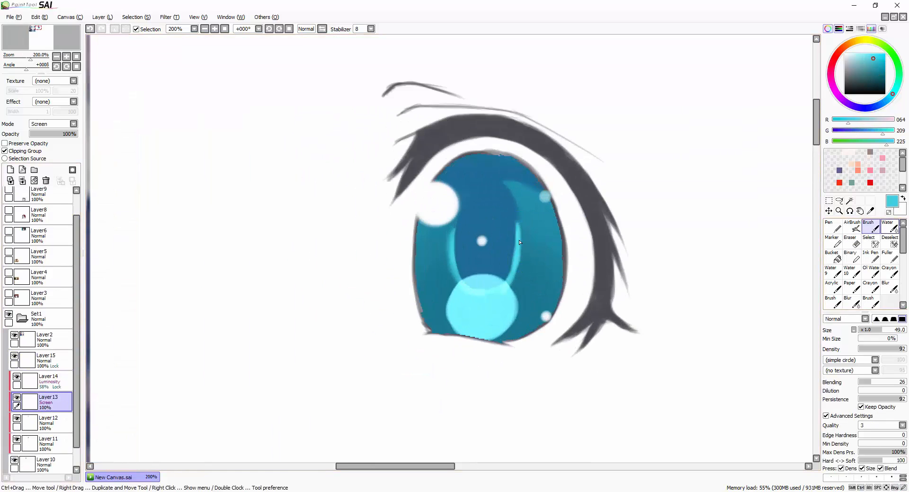
Step: Blend the pupil and its U-shaped highlight with the Blur tool
{"action": "left_click", "coordinate": [889, 288]}
{"action": "left_click", "coordinate": [50, 423]}
{"action": "scroll", "coordinate": [576, 237], "scroll_direction": "down", "scroll_amount": 3}
{"action": "scroll", "coordinate": [527, 237], "scroll_direction": "up", "scroll_amount": 1}
{"action": "left_click", "coordinate": [829, 200]}
{"action": "left_click", "coordinate": [49, 403]}
{"action": "scroll", "coordinate": [487, 263], "scroll_direction": "up", "scroll_amount": 1}
Step: Touch up the pupil with the Brush at size 49 in blue (27, 108, 146) and its highlight in light teal (62, 205, 223)
{"action": "left_click", "coordinate": [50, 422]}
{"action": "left_click", "coordinate": [871, 228]}
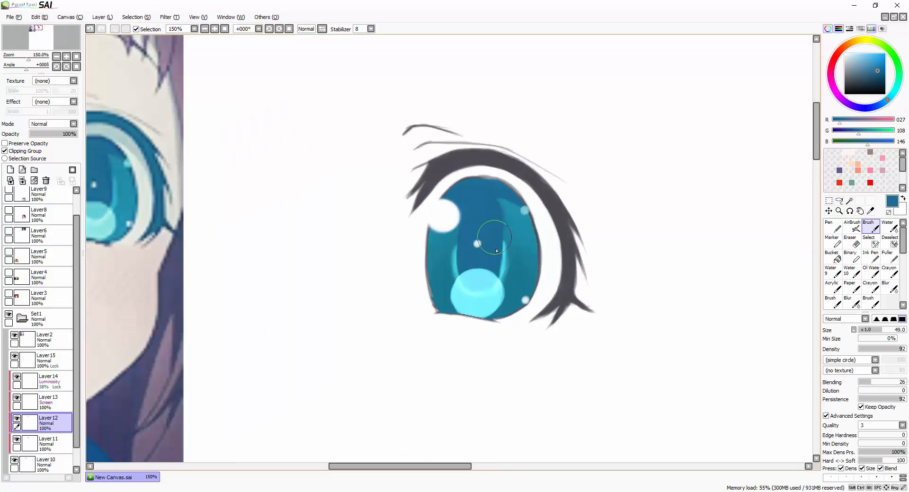
{"action": "left_click", "coordinate": [50, 402]}
{"action": "scroll", "coordinate": [498, 289], "scroll_direction": "down", "scroll_amount": 2}
Step: Reshape the large white reflection on the reflection layer with the AirBrush at size 10, using the softest edge shape
{"action": "left_click", "coordinate": [49, 361]}
{"action": "left_click", "coordinate": [854, 227]}
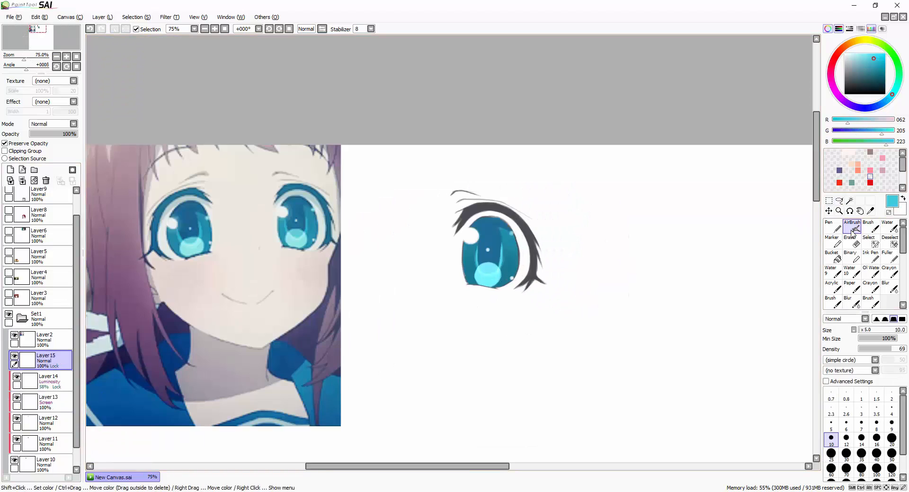
{"action": "scroll", "coordinate": [469, 232], "scroll_direction": "up", "scroll_amount": 3}
{"action": "right_click", "coordinate": [472, 213]}
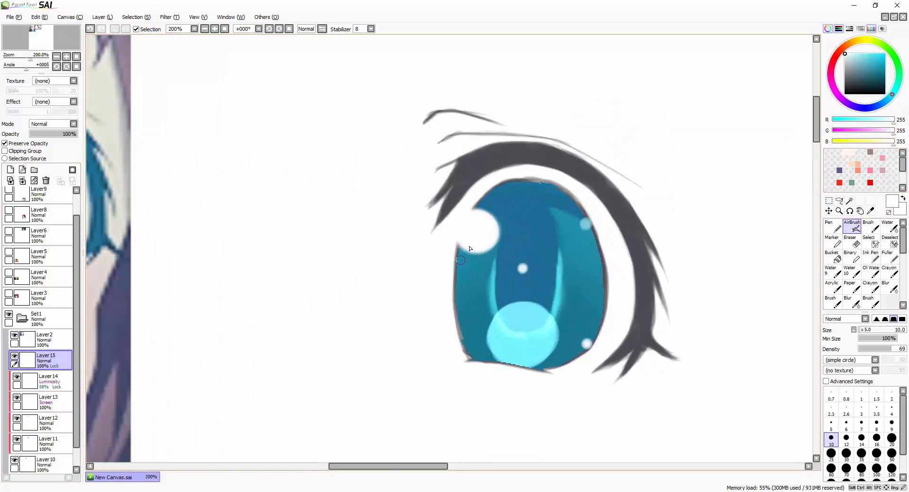
{"action": "key", "text": "ctrl+z"}
{"action": "mouse_move", "coordinate": [482, 209]}
{"action": "left_mouse_down"}
{"action": "mouse_move", "coordinate": [491, 215]}
{"action": "mouse_move", "coordinate": [477, 245]}
{"action": "mouse_move", "coordinate": [487, 250]}
{"action": "left_mouse_up"}
{"action": "left_click", "coordinate": [876, 319]}
{"action": "scroll", "coordinate": [487, 250], "scroll_direction": "down", "scroll_amount": 1}
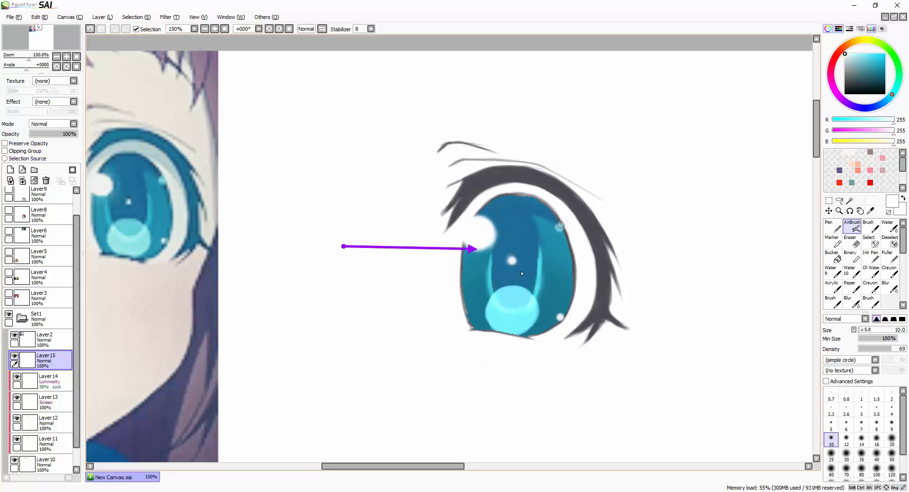
Step: Recolour the line art dark teal (16, 68, 81) with its opacity preserved, using the Brush at size 49, and move its layer above the pale circle layer
{"action": "scroll", "coordinate": [555, 322], "scroll_direction": "down", "scroll_amount": 3}
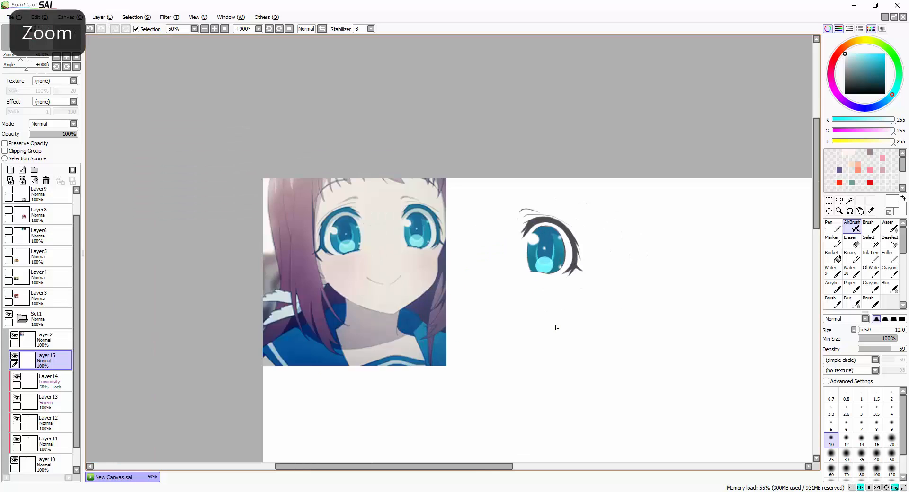
{"action": "scroll", "coordinate": [554, 324], "scroll_direction": "up", "scroll_amount": 1}
{"action": "scroll", "coordinate": [63, 467], "scroll_direction": "down", "scroll_amount": 1}
{"action": "left_click", "coordinate": [63, 467]}
{"action": "scroll", "coordinate": [503, 344], "scroll_direction": "up", "scroll_amount": 1}
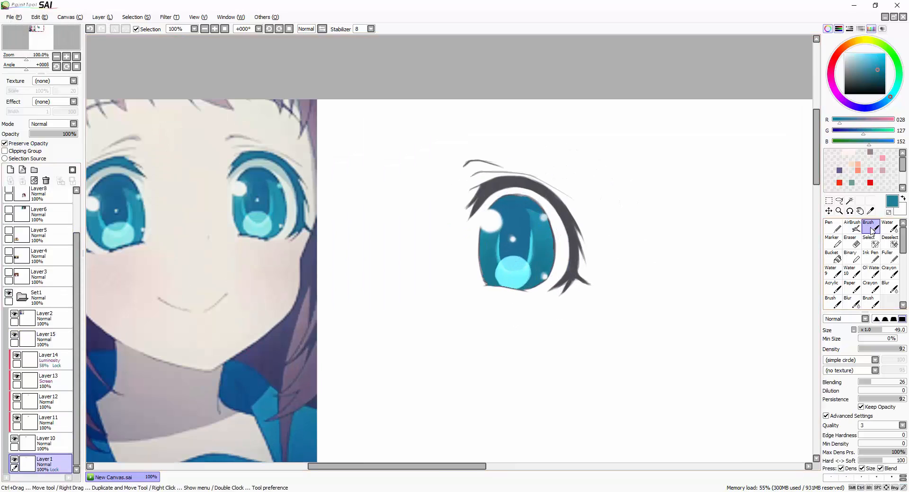
{"action": "scroll", "coordinate": [503, 345], "scroll_direction": "up", "scroll_amount": 1}
{"action": "scroll", "coordinate": [503, 342], "scroll_direction": "down", "scroll_amount": 3}
{"action": "key", "text": "h"}
{"action": "scroll", "coordinate": [326, 315], "scroll_direction": "up", "scroll_amount": 3}
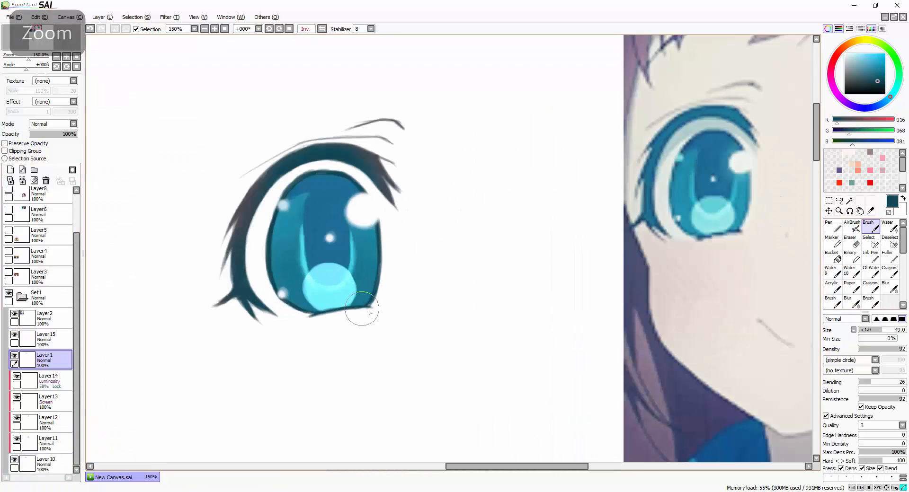
Step: Continue recolouring the upper and outer lashes with sampled teal tones, using the Brush at size 49 on the line art layer
{"action": "key", "text": "h"}
{"action": "scroll", "coordinate": [321, 316], "scroll_direction": "down", "scroll_amount": 3}
{"action": "scroll", "coordinate": [555, 322], "scroll_direction": "up", "scroll_amount": 1}
{"action": "left_click", "coordinate": [5, 144]}
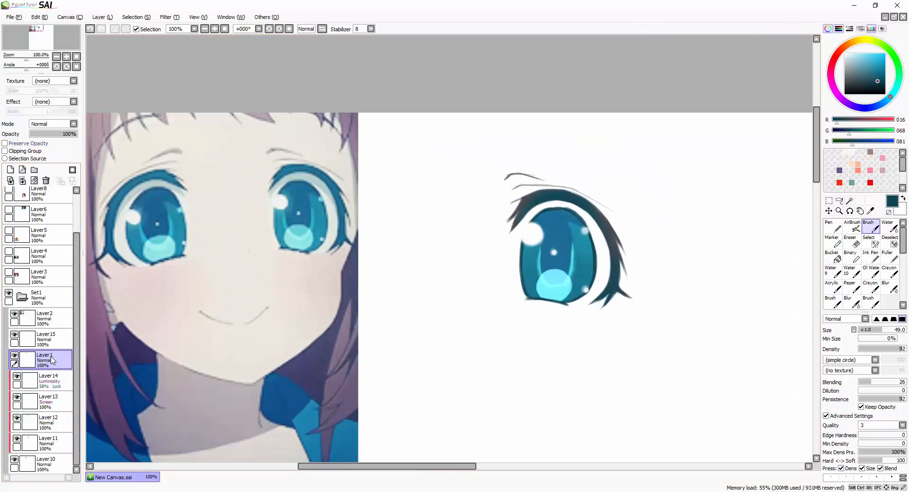
{"action": "scroll", "coordinate": [578, 320], "scroll_direction": "up", "scroll_amount": 1}
{"action": "right_click", "coordinate": [594, 232]}
{"action": "left_click_drag", "start_coordinate": [600, 227], "coordinate": [602, 254]}
{"action": "right_click", "coordinate": [593, 203]}
{"action": "left_click_drag", "start_coordinate": [590, 182], "coordinate": [554, 156]}
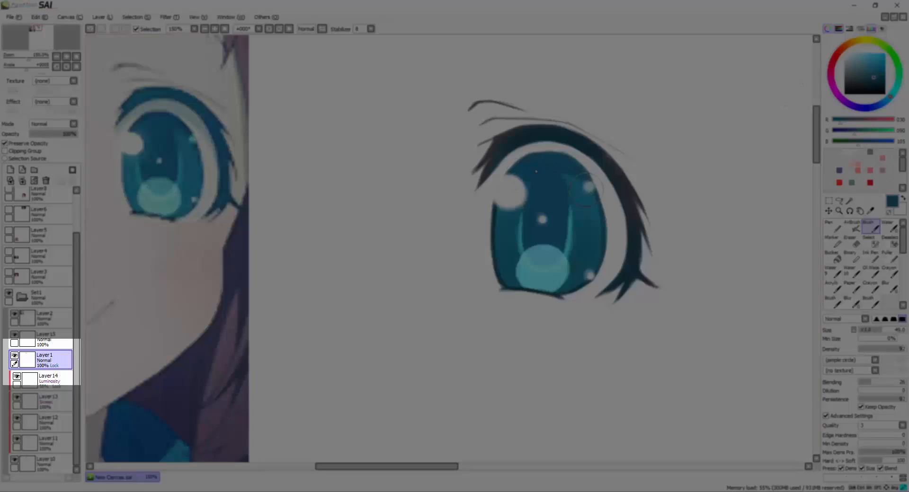
Step: Paint the lash line and iris outline in brighter teal blue (28, 118, 149) with the Brush at size 49
{"action": "left_click", "coordinate": [874, 72]}
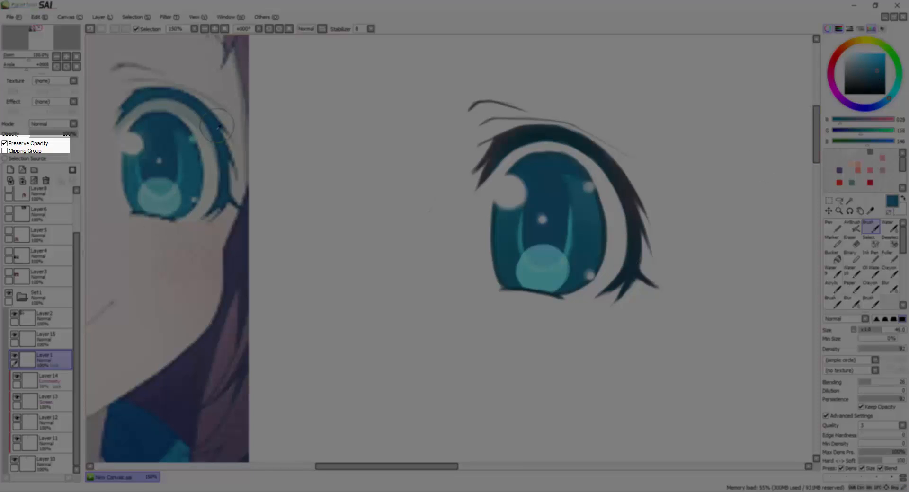
{"action": "right_click", "coordinate": [506, 291]}
{"action": "scroll", "coordinate": [545, 369], "scroll_direction": "down", "scroll_amount": 1}
{"action": "right_click", "coordinate": [334, 208]}
{"action": "mouse_move", "coordinate": [604, 313]}
{"action": "left_mouse_down"}
{"action": "mouse_move", "coordinate": [570, 209]}
{"action": "mouse_move", "coordinate": [525, 202]}
{"action": "left_mouse_up"}
{"action": "scroll", "coordinate": [597, 373], "scroll_direction": "down", "scroll_amount": 1}
{"action": "scroll", "coordinate": [599, 331], "scroll_direction": "up", "scroll_amount": 2}
{"action": "scroll", "coordinate": [615, 193], "scroll_direction": "down", "scroll_amount": 1}
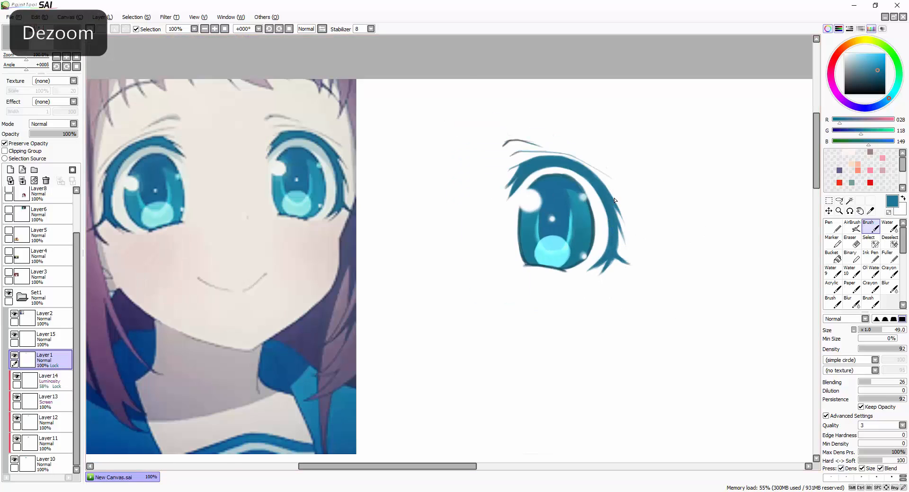
Step: Shade the outer lashes with darker teal (26, 67, 81) on the line art layer
{"action": "left_click", "coordinate": [873, 81]}
{"action": "scroll", "coordinate": [597, 281], "scroll_direction": "up", "scroll_amount": 1}
{"action": "key", "text": "b"}
{"action": "left_click_drag", "start_coordinate": [613, 265], "coordinate": [618, 204]}
{"action": "scroll", "coordinate": [635, 222], "scroll_direction": "down", "scroll_amount": 2}
{"action": "scroll", "coordinate": [620, 189], "scroll_direction": "up", "scroll_amount": 1}
Step: Darken the edges of the lash line with the AirBrush at size 5, checking the eye in mirrored view
{"action": "left_click_drag", "start_coordinate": [574, 156], "coordinate": [450, 249], "text": "ctrl+alt"}
{"action": "scroll", "coordinate": [552, 204], "scroll_direction": "up", "scroll_amount": 1}
{"action": "key", "text": "h"}
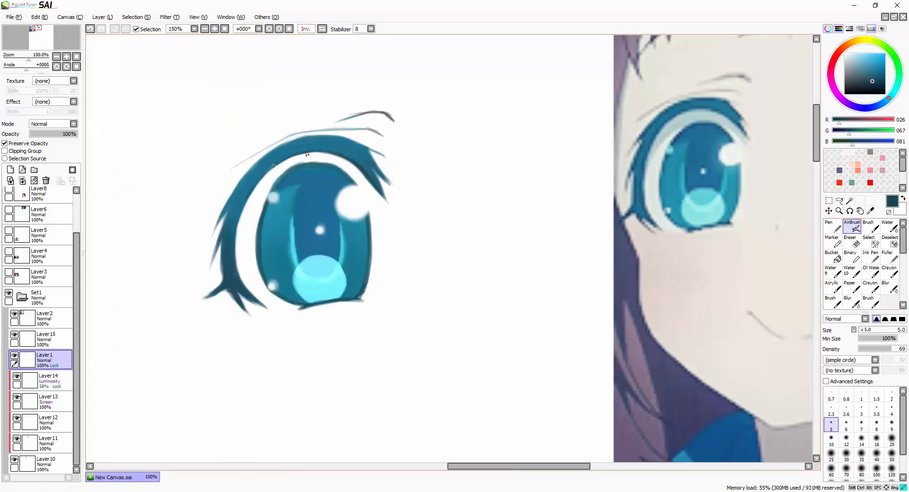
{"action": "key", "text": "h"}
{"action": "key", "text": "h"}
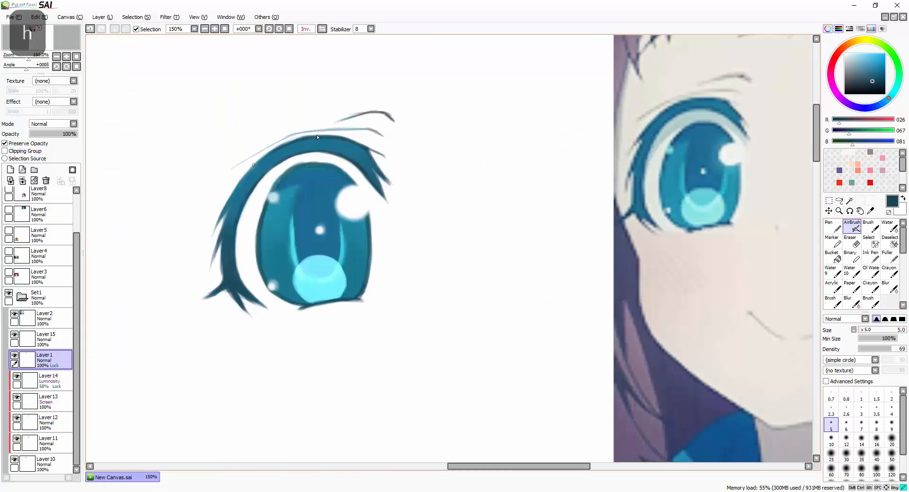
{"action": "scroll", "coordinate": [211, 294], "scroll_direction": "down", "scroll_amount": 2}
{"action": "key", "text": "h"}
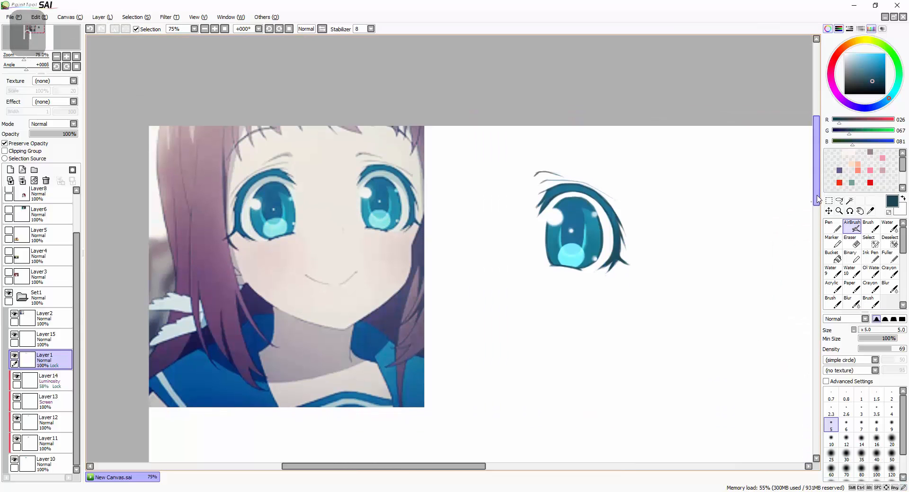
Step: Airbrush a light blue (106, 186, 213) sheen onto the upper lash line at size 55
{"action": "left_click", "coordinate": [865, 60]}
{"action": "scroll", "coordinate": [589, 194], "scroll_direction": "up", "scroll_amount": 1}
{"action": "left_click_drag", "start_coordinate": [872, 331], "coordinate": [864, 330]}
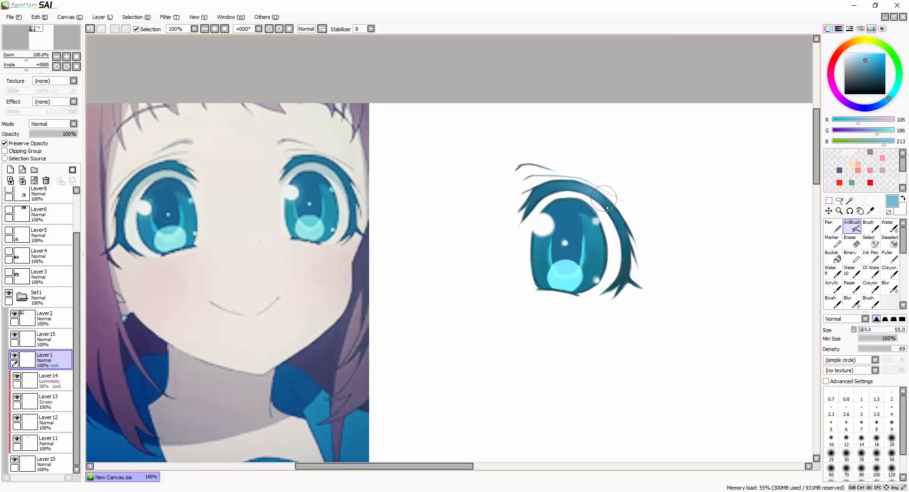
{"action": "scroll", "coordinate": [624, 267], "scroll_direction": "down", "scroll_amount": 1}
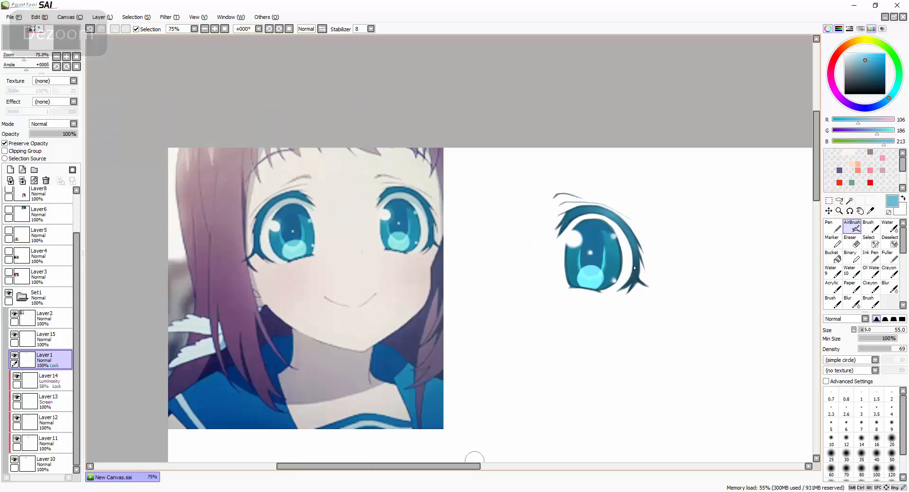
Step: On a new layer below the line art, airbrush a light blue glow over the lower iris at size 190
{"action": "scroll", "coordinate": [473, 457], "scroll_direction": "right", "scroll_amount": 2}
{"action": "left_click", "coordinate": [53, 381]}
{"action": "left_click", "coordinate": [10, 170]}
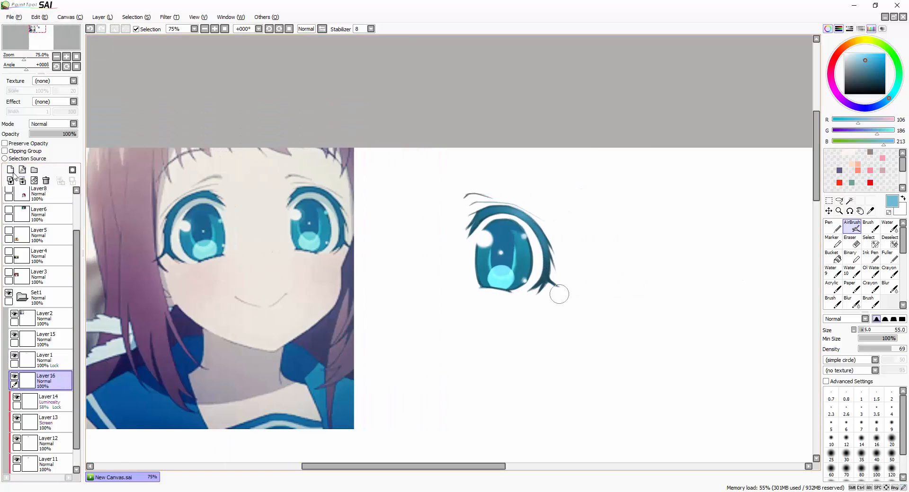
{"action": "scroll", "coordinate": [501, 249], "scroll_direction": "up", "scroll_amount": 1}
{"action": "left_click_drag", "start_coordinate": [883, 330], "coordinate": [877, 330]}
{"action": "mouse_move", "coordinate": [508, 258]}
{"action": "left_mouse_down"}
{"action": "mouse_move", "coordinate": [513, 271]}
{"action": "mouse_move", "coordinate": [497, 284]}
{"action": "left_mouse_up"}
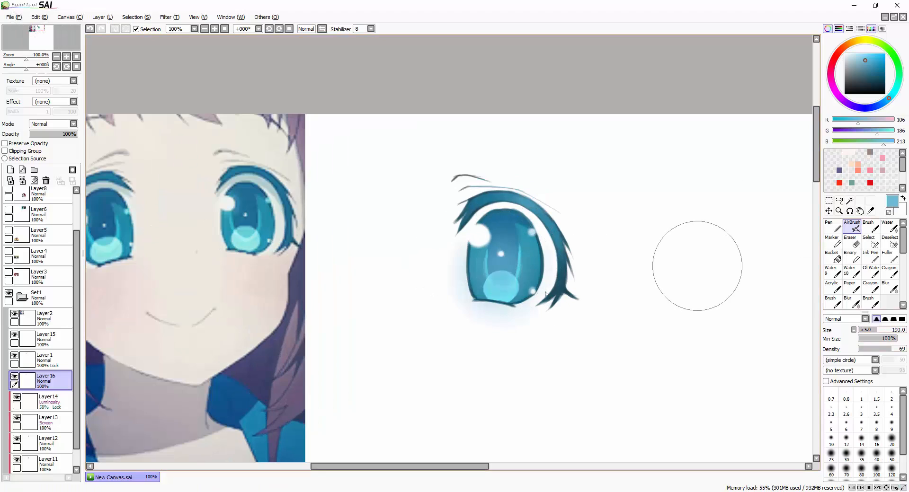
{"action": "scroll", "coordinate": [697, 266], "scroll_direction": "down", "scroll_amount": 1}
Step: Set the glow layer's blending mode to Overlay and its opacity to 46%
{"action": "left_click", "coordinate": [74, 124]}
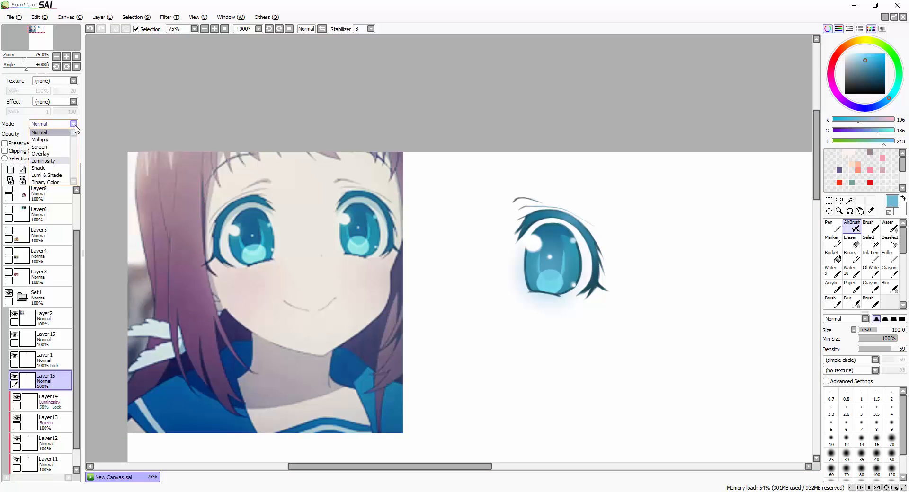
{"action": "left_click", "coordinate": [64, 159]}
{"action": "left_click_drag", "start_coordinate": [472, 466], "coordinate": [514, 466]}
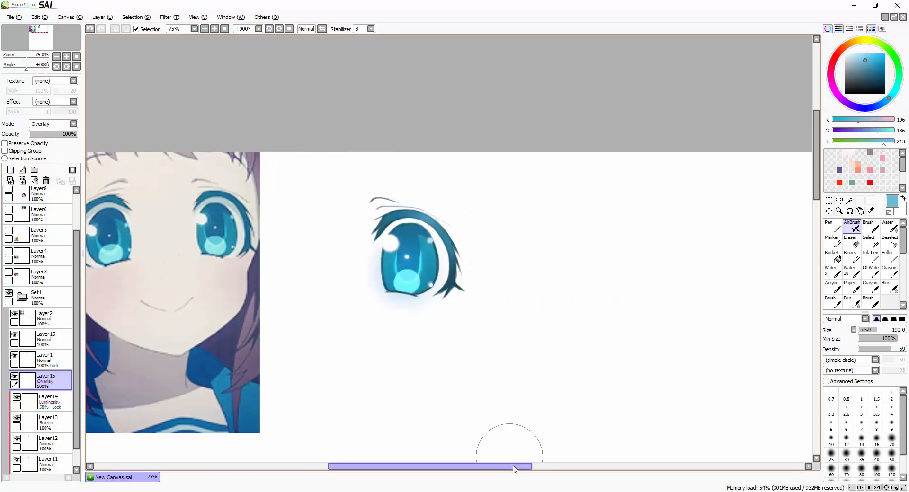
{"action": "scroll", "coordinate": [505, 437], "scroll_direction": "down", "scroll_amount": 1}
{"action": "left_click_drag", "start_coordinate": [56, 134], "coordinate": [55, 138]}
Step: Add a new layer and move it to the bottom of the eye's layer set
{"action": "scroll", "coordinate": [420, 357], "scroll_direction": "up", "scroll_amount": 2}
{"action": "scroll", "coordinate": [416, 400], "scroll_direction": "down", "scroll_amount": 2}
{"action": "scroll", "coordinate": [518, 420], "scroll_direction": "up", "scroll_amount": 1}
{"action": "left_click_drag", "start_coordinate": [817, 180], "coordinate": [823, 195]}
{"action": "left_click", "coordinate": [52, 339]}
{"action": "left_click", "coordinate": [10, 170]}
{"action": "left_click_drag", "start_coordinate": [53, 320], "coordinate": [61, 473]}
{"action": "left_click_drag", "start_coordinate": [56, 445], "coordinate": [57, 474]}
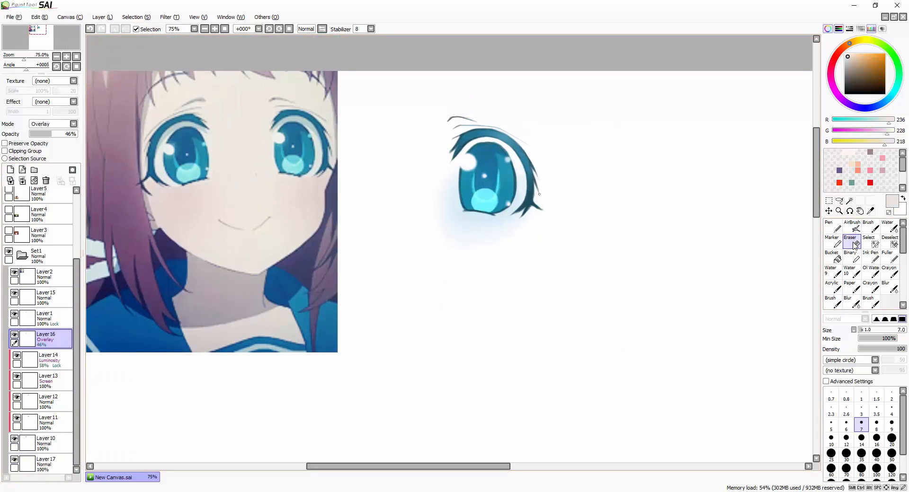
Step: Shade the eye white beneath the upper lashes on the lowest layer with the Brush, and soften it with the Blur tool
{"action": "scroll", "coordinate": [451, 209], "scroll_direction": "up", "scroll_amount": 1}
{"action": "left_click", "coordinate": [870, 226]}
{"action": "mouse_move", "coordinate": [457, 141]}
{"action": "left_mouse_down"}
{"action": "mouse_move", "coordinate": [551, 147]}
{"action": "mouse_move", "coordinate": [550, 176]}
{"action": "left_mouse_up"}
{"action": "left_click", "coordinate": [889, 287]}
{"action": "scroll", "coordinate": [40, 359], "scroll_direction": "down", "scroll_amount": 1}
{"action": "left_click", "coordinate": [46, 464]}
{"action": "scroll", "coordinate": [520, 240], "scroll_direction": "down", "scroll_amount": 2}
{"action": "scroll", "coordinate": [511, 229], "scroll_direction": "up", "scroll_amount": 1}
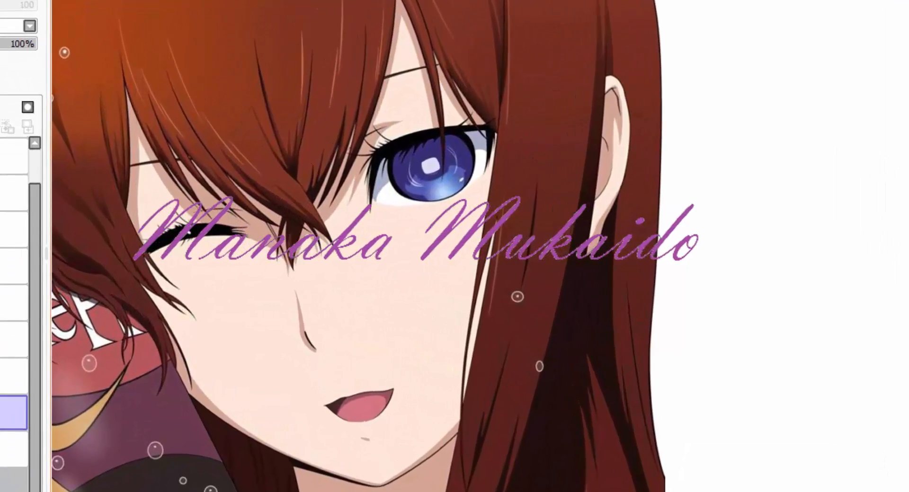
Step: Beside the red-haired reference, draw the second eye's upper lash line and corner lashes in black with the Brush at size 27
{"action": "left_click_drag", "start_coordinate": [496, 259], "coordinate": [486, 294]}
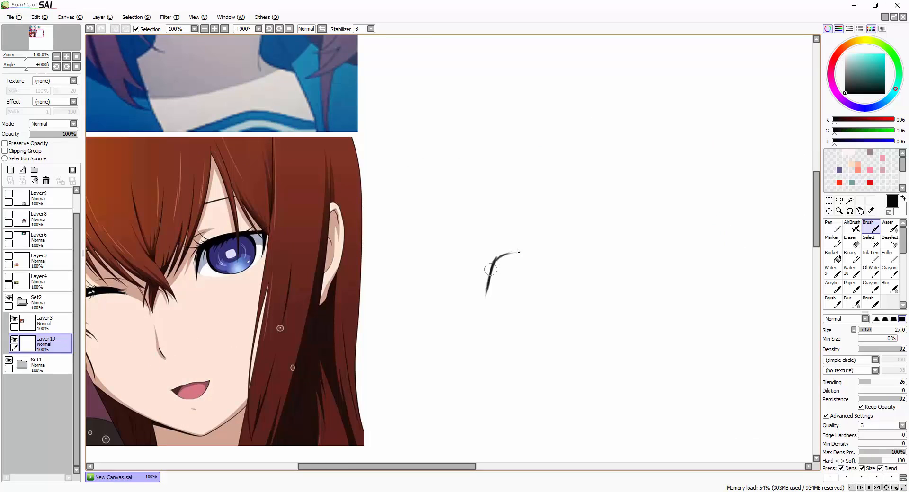
{"action": "mouse_move", "coordinate": [517, 251]}
{"action": "left_mouse_down"}
{"action": "mouse_move", "coordinate": [539, 249]}
{"action": "mouse_move", "coordinate": [573, 274]}
{"action": "mouse_move", "coordinate": [571, 282]}
{"action": "mouse_move", "coordinate": [550, 286]}
{"action": "left_mouse_up"}
{"action": "scroll", "coordinate": [571, 284], "scroll_direction": "up", "scroll_amount": 1}
{"action": "left_click_drag", "start_coordinate": [562, 245], "coordinate": [545, 282]}
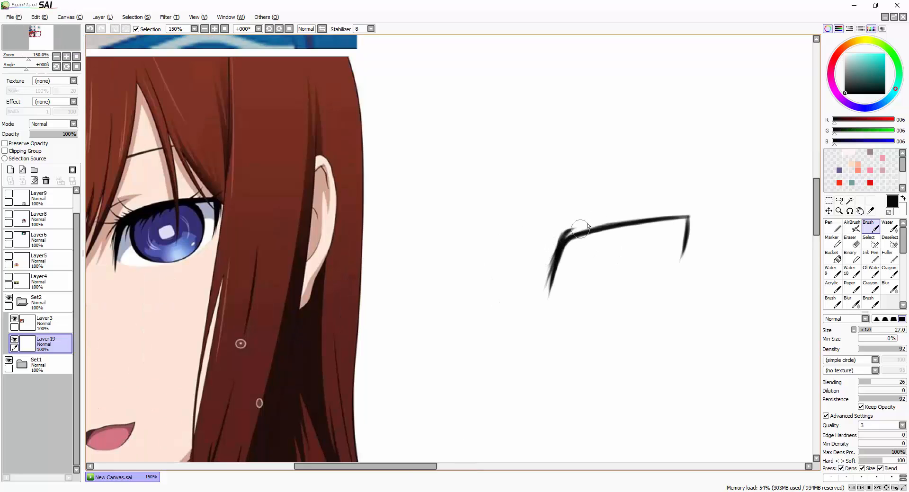
{"action": "mouse_move", "coordinate": [594, 221]}
{"action": "left_mouse_down"}
{"action": "mouse_move", "coordinate": [636, 219]}
{"action": "mouse_move", "coordinate": [564, 230]}
{"action": "left_mouse_up"}
{"action": "mouse_move", "coordinate": [649, 216]}
{"action": "left_mouse_down"}
{"action": "mouse_move", "coordinate": [692, 218]}
{"action": "mouse_move", "coordinate": [683, 249]}
{"action": "left_mouse_up"}
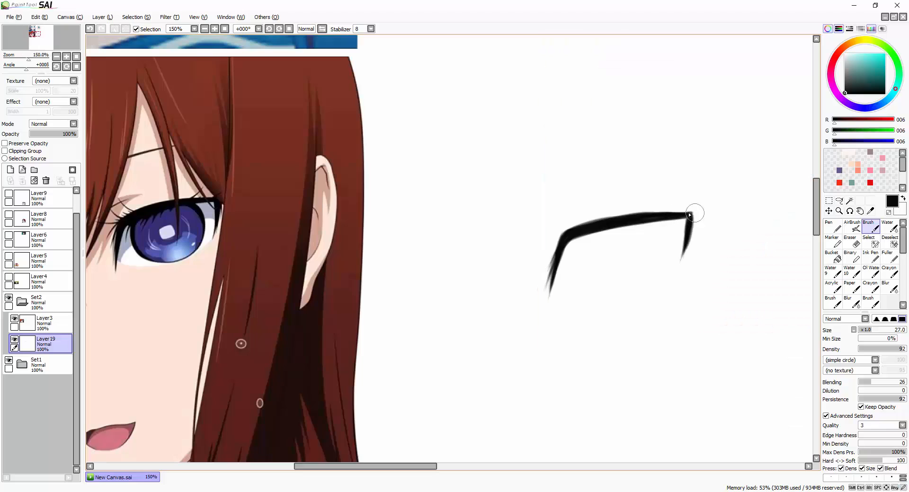
{"action": "left_click_drag", "start_coordinate": [588, 224], "coordinate": [630, 215]}
{"action": "key", "text": "ctrl+z"}
{"action": "mouse_move", "coordinate": [582, 237]}
{"action": "left_mouse_down"}
{"action": "mouse_move", "coordinate": [575, 262]}
{"action": "mouse_move", "coordinate": [578, 252]}
{"action": "mouse_move", "coordinate": [597, 286]}
{"action": "left_mouse_up"}
{"action": "key", "text": "ctrl+z"}
{"action": "key", "text": "ctrl+z"}
Step: Draw the iris outline as a wide U hanging from the lash line, using the mirrored view for its other side
{"action": "mouse_move", "coordinate": [574, 260]}
{"action": "left_mouse_down"}
{"action": "mouse_move", "coordinate": [610, 288]}
{"action": "mouse_move", "coordinate": [641, 284]}
{"action": "left_mouse_up"}
{"action": "key", "text": "h"}
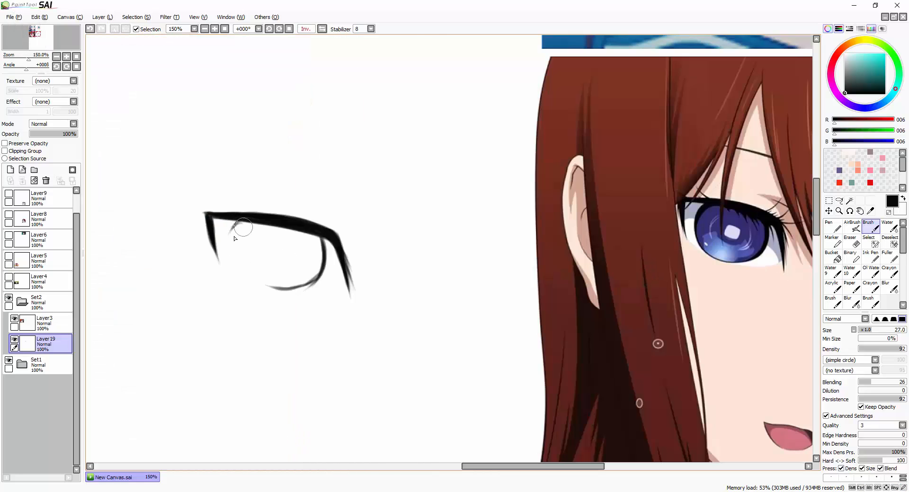
{"action": "mouse_move", "coordinate": [228, 232]}
{"action": "left_mouse_down"}
{"action": "mouse_move", "coordinate": [229, 253]}
{"action": "mouse_move", "coordinate": [238, 225]}
{"action": "mouse_move", "coordinate": [228, 249]}
{"action": "mouse_move", "coordinate": [231, 231]}
{"action": "mouse_move", "coordinate": [238, 247]}
{"action": "mouse_move", "coordinate": [235, 228]}
{"action": "mouse_move", "coordinate": [238, 272]}
{"action": "mouse_move", "coordinate": [235, 258]}
{"action": "mouse_move", "coordinate": [249, 278]}
{"action": "left_mouse_up"}
{"action": "key", "text": "ctrl+z"}
{"action": "key", "text": "h"}
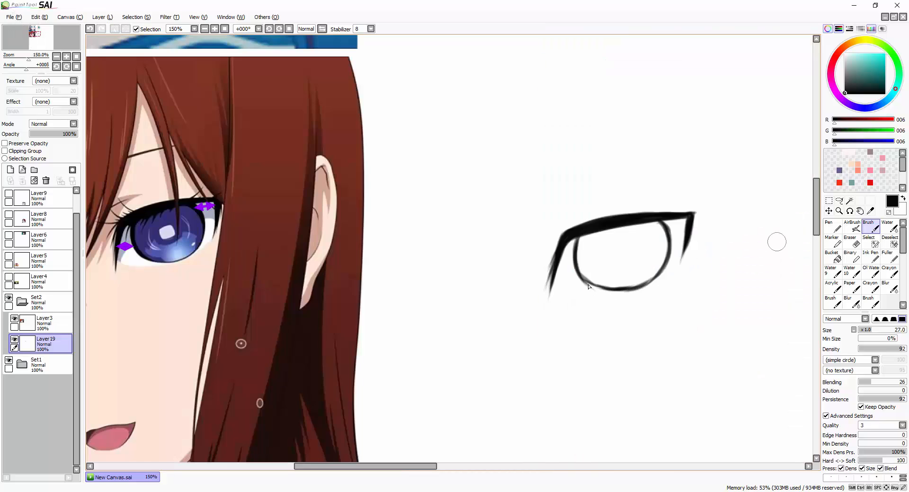
Step: Thin and smooth the second eye's iris outline by alternating the Eraser at size 11 and the Brush, using the mirrored view
{"action": "left_click", "coordinate": [854, 245]}
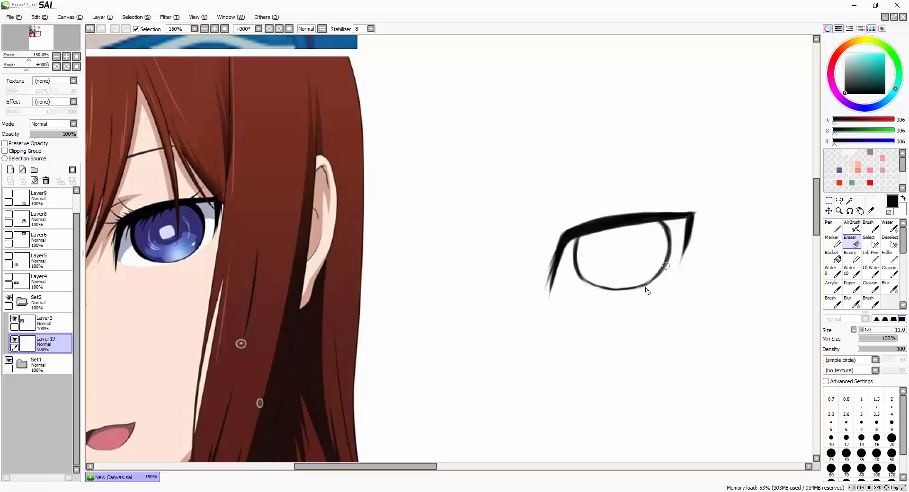
{"action": "left_click", "coordinate": [873, 229]}
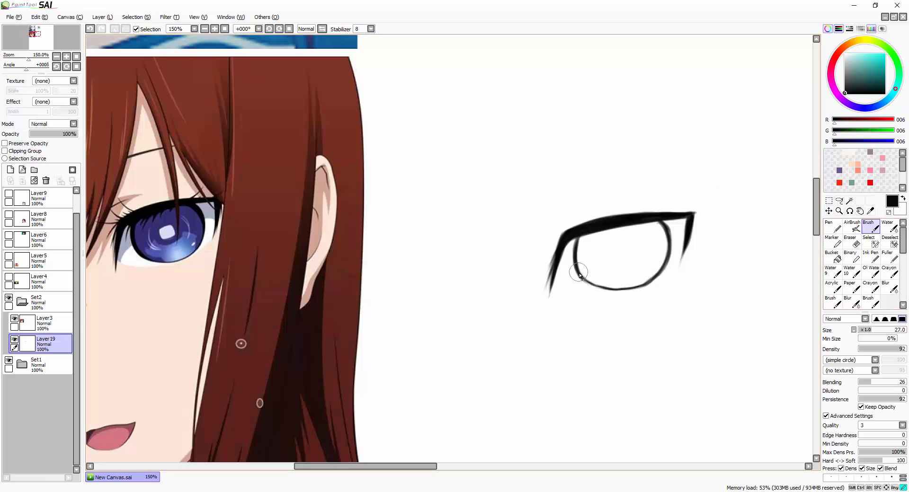
{"action": "left_click", "coordinate": [860, 244]}
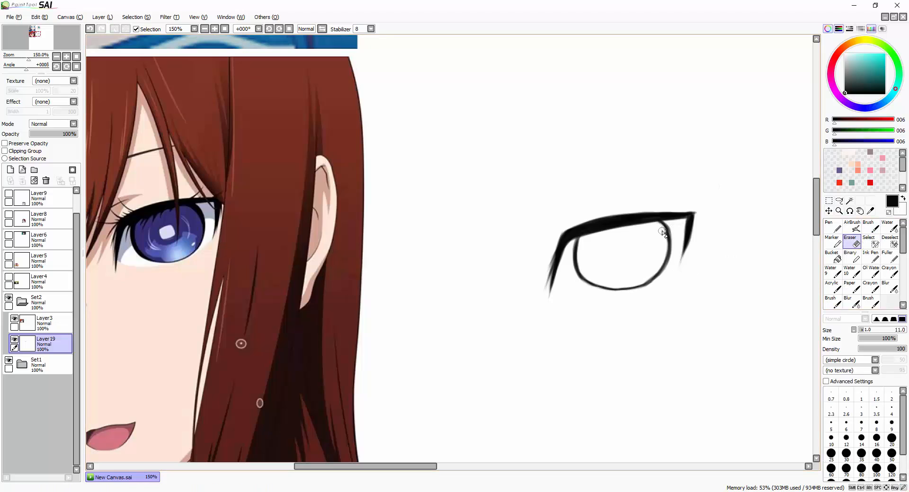
{"action": "left_click", "coordinate": [875, 229]}
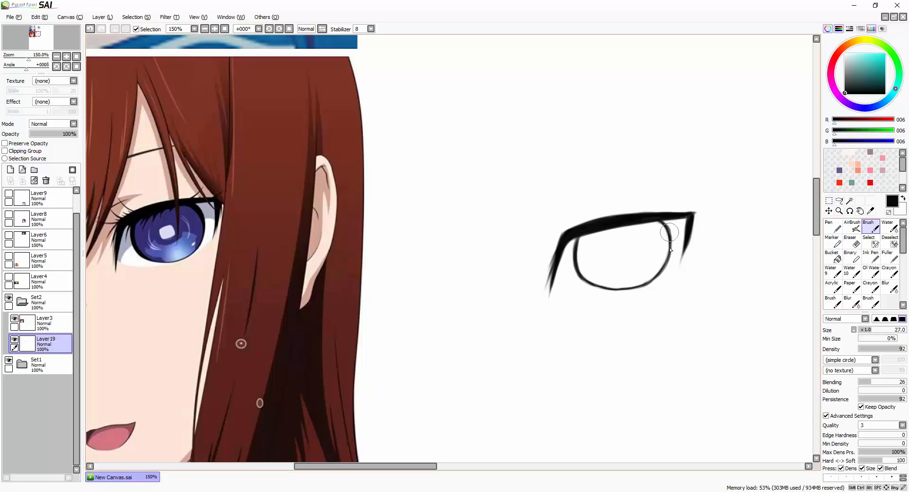
{"action": "left_click_drag", "start_coordinate": [671, 242], "coordinate": [630, 293]}
{"action": "key", "text": "h"}
{"action": "key", "text": "e"}
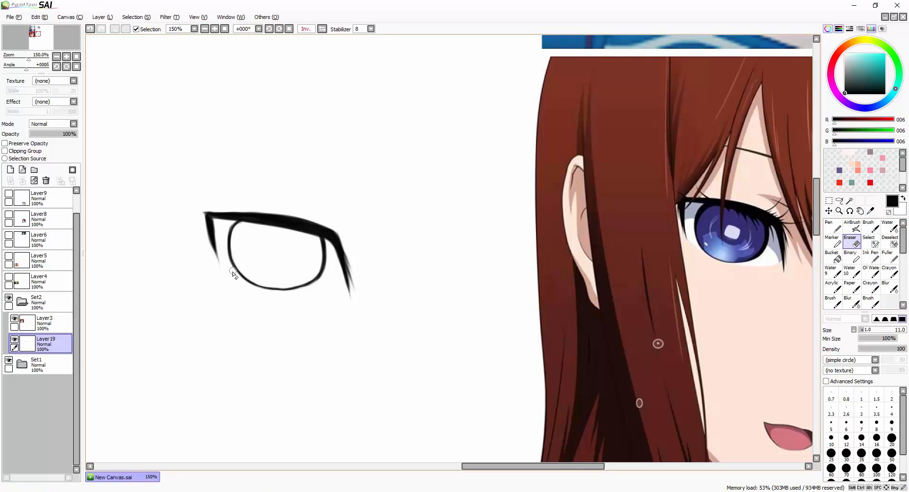
{"action": "key", "text": "h"}
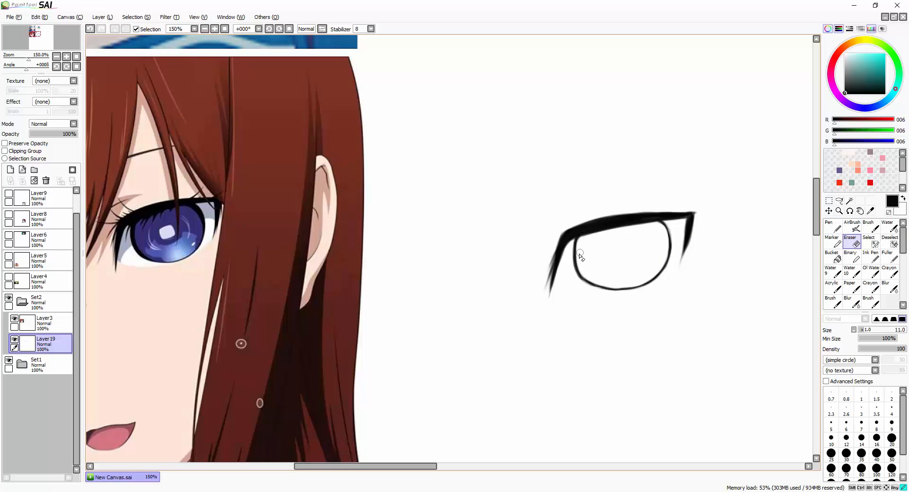
Step: Draw short black lashes hanging from the upper lash line over the iris with the Brush at size 18
{"action": "key", "text": "b"}
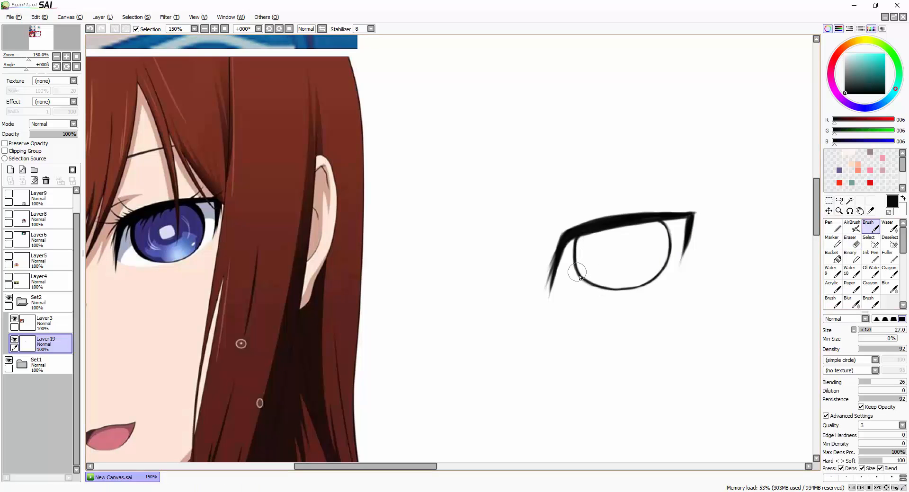
{"action": "key", "text": "ctrl+z"}
{"action": "key", "text": "ctrl+z"}
{"action": "mouse_move", "coordinate": [576, 238]}
{"action": "left_mouse_down"}
{"action": "mouse_move", "coordinate": [588, 256]}
{"action": "mouse_move", "coordinate": [606, 234]}
{"action": "left_mouse_up"}
{"action": "key", "text": "ctrl+z"}
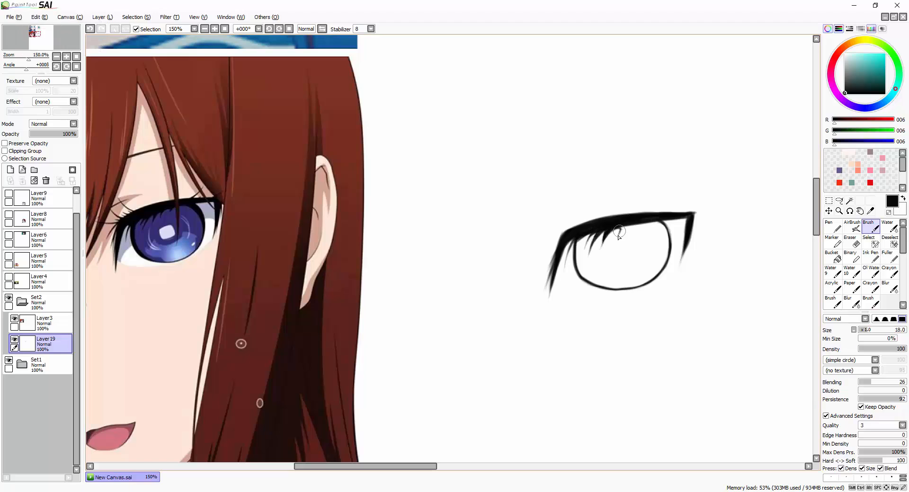
Step: Add fine black lashes fanning out from the outer corner and flicking upward along the upper lash line
{"action": "left_click_drag", "start_coordinate": [563, 236], "coordinate": [549, 290]}
{"action": "key", "text": "ctrl+z"}
{"action": "left_click_drag", "start_coordinate": [527, 229], "coordinate": [574, 232]}
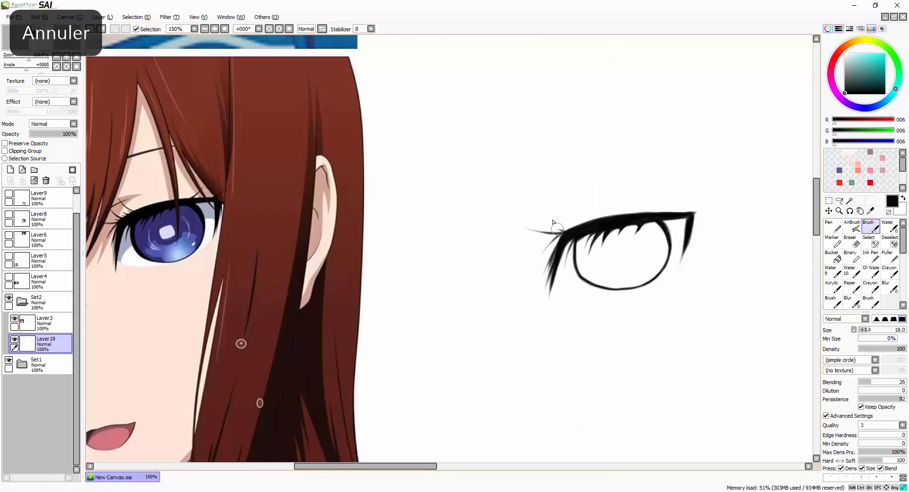
{"action": "key", "text": "ctrl+z"}
{"action": "mouse_move", "coordinate": [657, 214]}
{"action": "left_mouse_down"}
{"action": "mouse_move", "coordinate": [672, 198]}
{"action": "mouse_move", "coordinate": [699, 199]}
{"action": "left_mouse_up"}
{"action": "scroll", "coordinate": [684, 260], "scroll_direction": "down", "scroll_amount": 2}
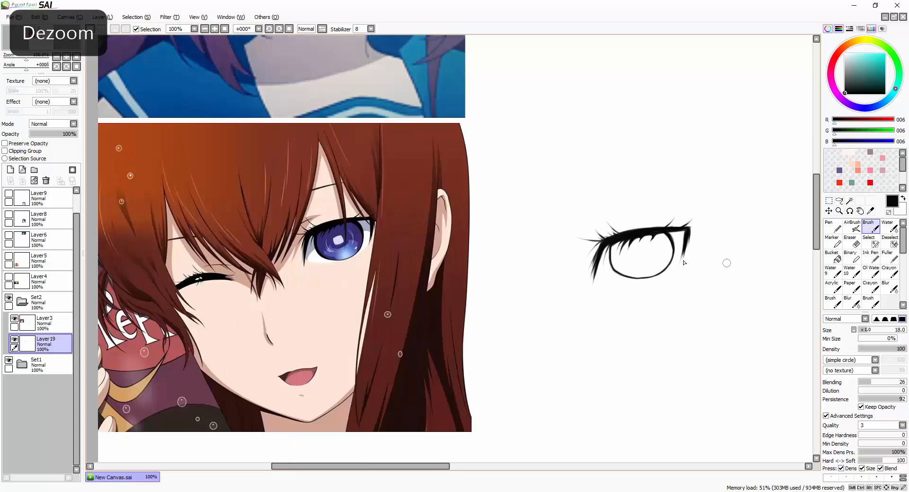
Step: Add a layer beneath the line art and fill the iris with the reference's blue, RGB 80, 92, 181
{"action": "scroll", "coordinate": [684, 260], "scroll_direction": "up", "scroll_amount": 2}
{"action": "left_click", "coordinate": [10, 170]}
{"action": "left_click_drag", "start_coordinate": [52, 345], "coordinate": [64, 374]}
{"action": "right_click", "coordinate": [238, 249]}
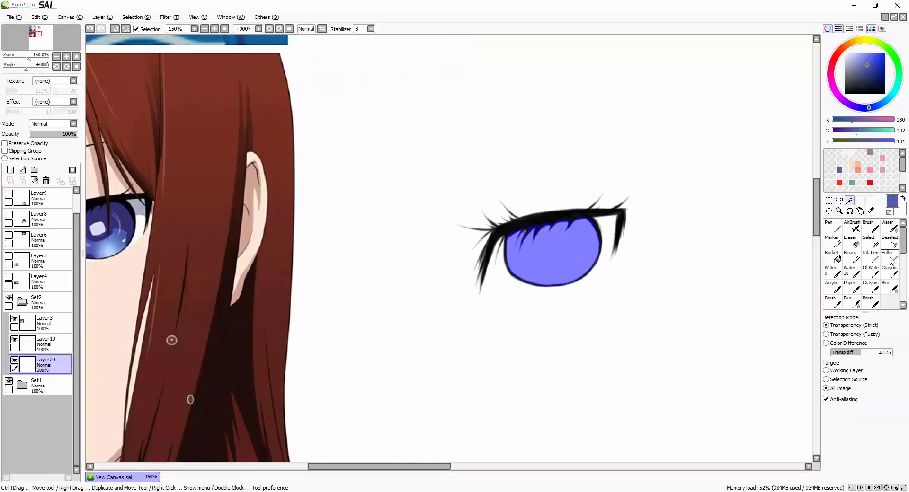
{"action": "scroll", "coordinate": [628, 282], "scroll_direction": "down", "scroll_amount": 2}
{"action": "scroll", "coordinate": [627, 282], "scroll_direction": "up", "scroll_amount": 2}
{"action": "left_click", "coordinate": [136, 17]}
{"action": "left_click", "coordinate": [136, 27]}
Step: On a new layer clipped to the iris fill, paint the pupil and edge shading in dark blue, RGB 55, 47, 113
{"action": "left_click", "coordinate": [10, 170]}
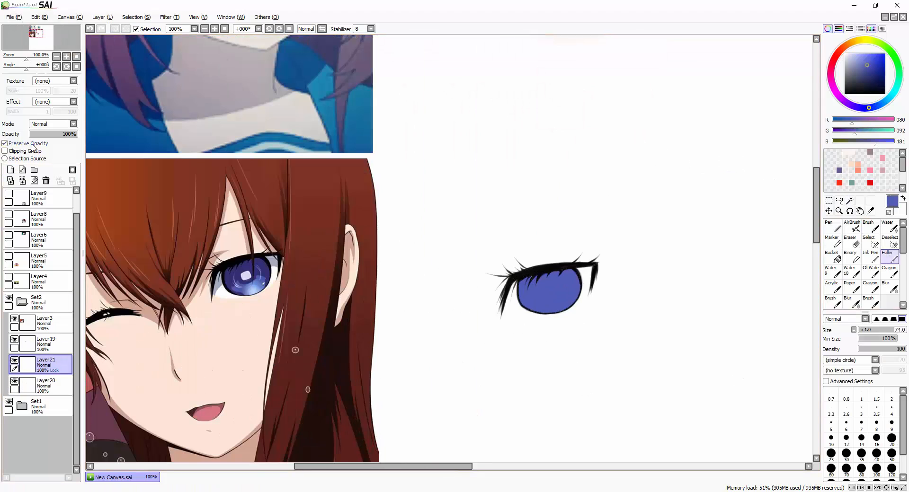
{"action": "left_click", "coordinate": [34, 151]}
{"action": "scroll", "coordinate": [269, 314], "scroll_direction": "up", "scroll_amount": 2}
{"action": "right_click", "coordinate": [259, 243]}
{"action": "left_click", "coordinate": [870, 228]}
{"action": "mouse_move", "coordinate": [688, 270]}
{"action": "left_mouse_down"}
{"action": "mouse_move", "coordinate": [691, 281]}
{"action": "mouse_move", "coordinate": [678, 267]}
{"action": "left_mouse_up"}
{"action": "key", "text": "ctrl+z"}
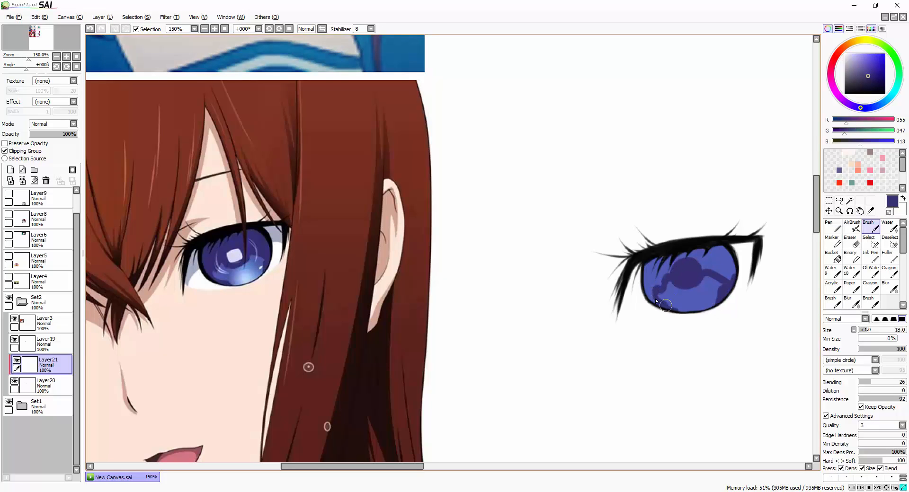
Step: Refine the dark shading and extend it across the upper iris, leaving a lighter jagged shape at the iris's lower part
{"action": "key", "text": "e"}
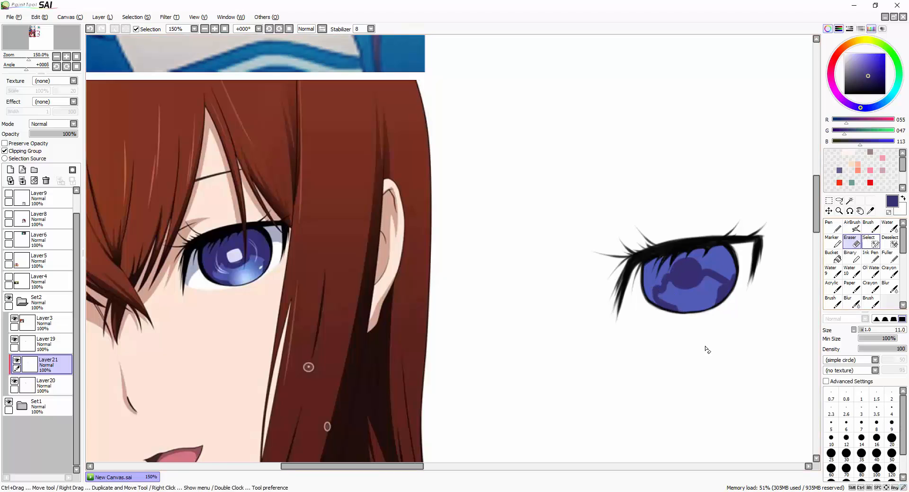
{"action": "mouse_move", "coordinate": [716, 251]}
{"action": "left_mouse_down"}
{"action": "mouse_move", "coordinate": [645, 268]}
{"action": "mouse_move", "coordinate": [664, 271]}
{"action": "mouse_move", "coordinate": [642, 296]}
{"action": "mouse_move", "coordinate": [654, 311]}
{"action": "mouse_move", "coordinate": [721, 257]}
{"action": "mouse_move", "coordinate": [734, 272]}
{"action": "left_mouse_up"}
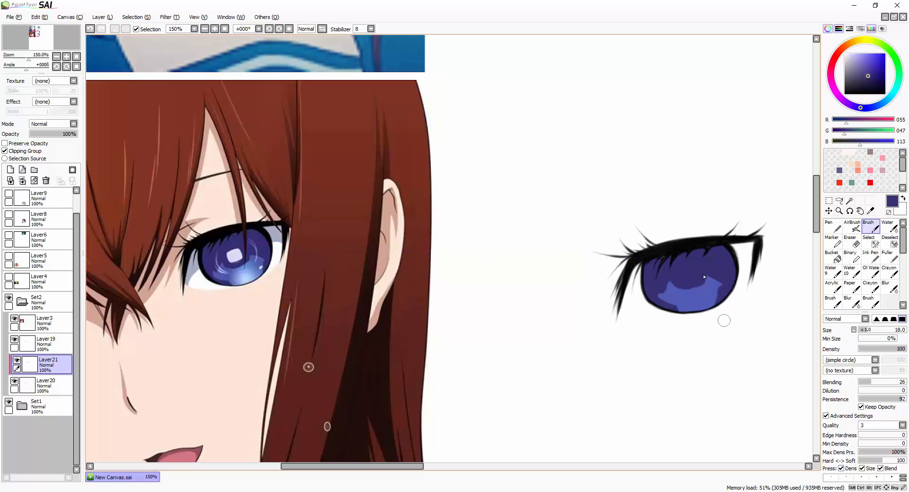
{"action": "left_click_drag", "start_coordinate": [406, 468], "coordinate": [412, 468]}
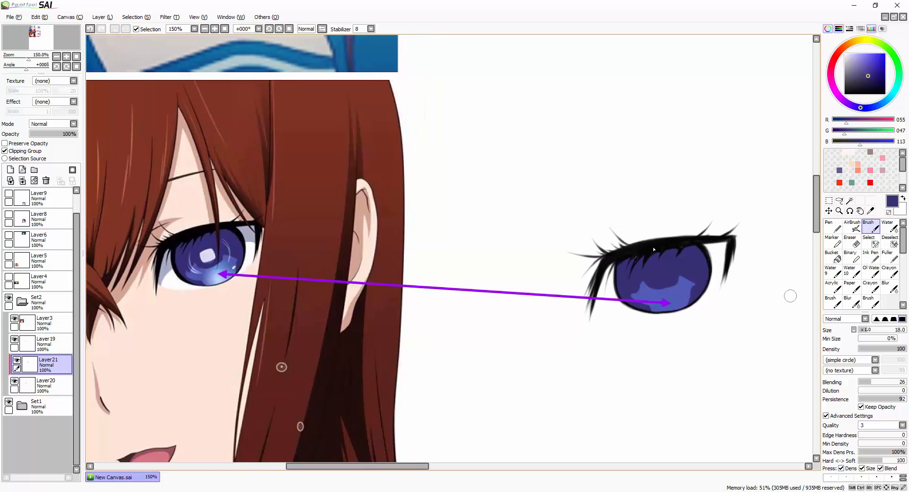
Step: On a new clipped layer, paint a light blue glow (RGB 140, 176, 234) low in the iris with the Water brush at size 35
{"action": "left_click", "coordinate": [10, 170]}
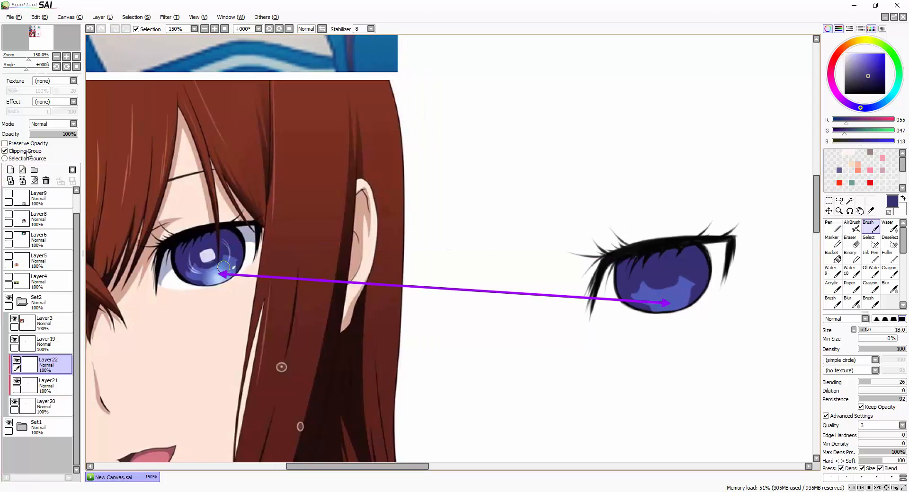
{"action": "right_click", "coordinate": [216, 274]}
{"action": "left_click", "coordinate": [853, 228]}
{"action": "left_click", "coordinate": [892, 229]}
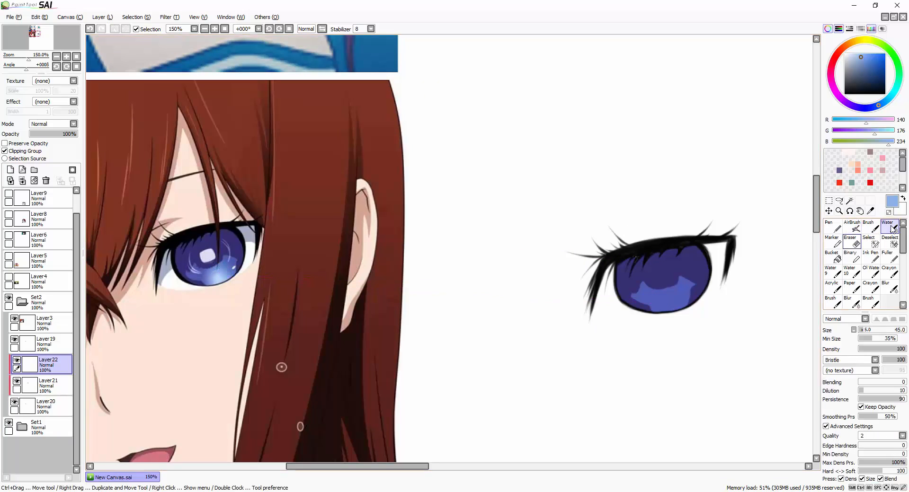
{"action": "key", "text": "bracketleft"}
{"action": "key", "text": "bracketleft"}
{"action": "mouse_move", "coordinate": [662, 301]}
{"action": "left_mouse_down"}
{"action": "mouse_move", "coordinate": [683, 293]}
{"action": "mouse_move", "coordinate": [687, 317]}
{"action": "mouse_move", "coordinate": [676, 302]}
{"action": "left_mouse_up"}
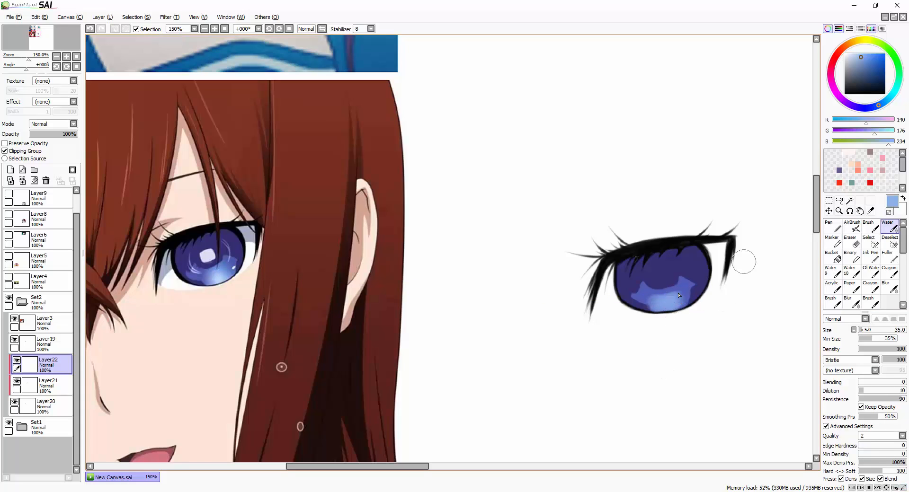
Step: On another clipped layer, airbrush a near-white glow (RGB 238, 245, 255) at size 35 along the iris's lower edge
{"action": "left_click", "coordinate": [852, 226]}
{"action": "left_click", "coordinate": [861, 455]}
{"action": "left_click", "coordinate": [855, 54]}
{"action": "left_click_drag", "start_coordinate": [856, 53], "coordinate": [847, 53]}
{"action": "left_click", "coordinate": [10, 170]}
{"action": "left_click", "coordinate": [18, 152]}
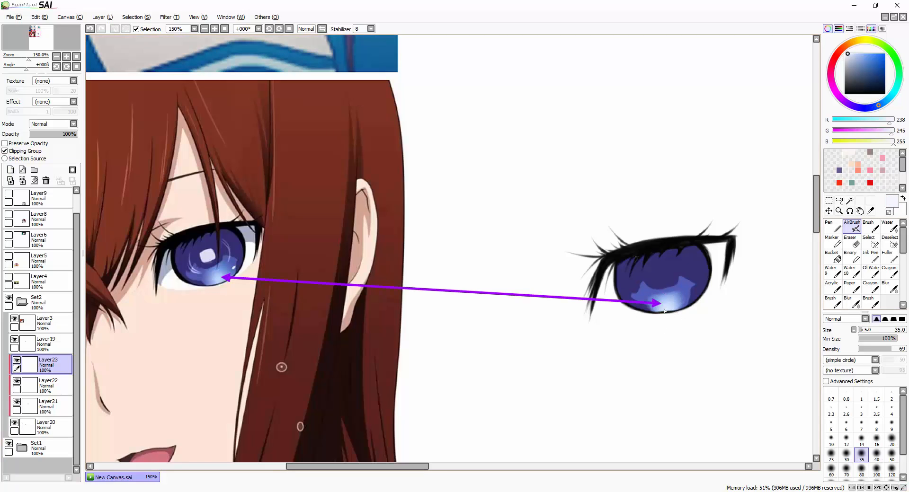
Step: Soften the light blue glow on its own layer with the Blur tool at size 13
{"action": "left_click", "coordinate": [870, 228]}
{"action": "left_click", "coordinate": [890, 288]}
{"action": "left_click", "coordinate": [58, 388]}
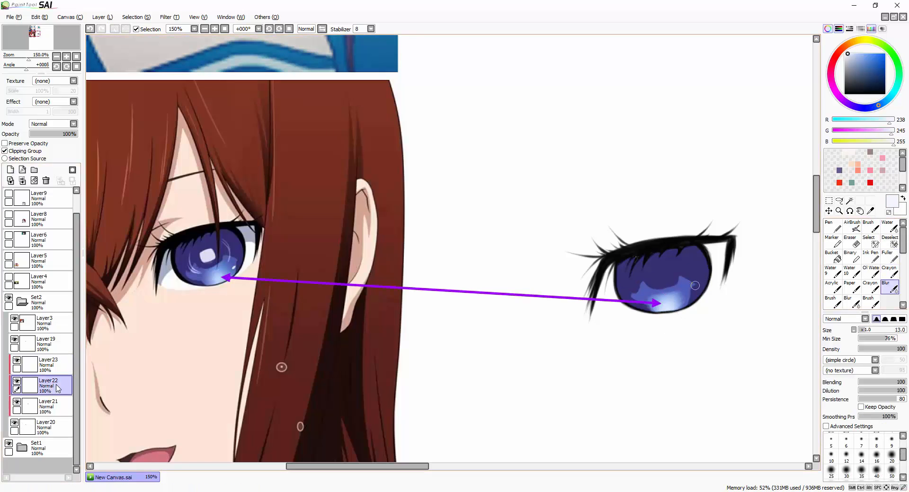
Step: On the near-white glow's layer, draw thin white curved reflections around the pupil with the Brush at size 7
{"action": "left_click", "coordinate": [872, 228]}
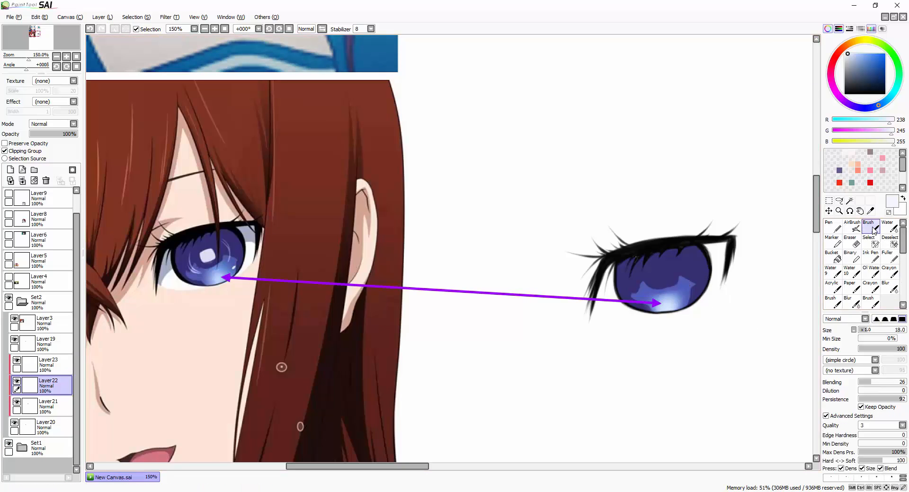
{"action": "left_click", "coordinate": [58, 365]}
{"action": "scroll", "coordinate": [669, 289], "scroll_direction": "up", "scroll_amount": 1}
{"action": "key", "text": "ctrl+z"}
{"action": "key", "text": "Left"}
{"action": "key", "text": "ctrl+z"}
{"action": "mouse_move", "coordinate": [731, 260]}
{"action": "left_mouse_down"}
{"action": "mouse_move", "coordinate": [726, 282]}
{"action": "mouse_move", "coordinate": [749, 298]}
{"action": "left_mouse_up"}
{"action": "key", "text": "bracketleft"}
{"action": "key", "text": "bracketleft"}
{"action": "key", "text": "bracketleft"}
{"action": "key", "text": "bracketleft"}
{"action": "key", "text": "bracketleft"}
{"action": "key", "text": "bracketleft"}
{"action": "key", "text": "bracketleft"}
{"action": "key", "text": "ctrl+z"}
{"action": "key", "text": "Right"}
{"action": "key", "text": "ctrl+z"}
{"action": "left_click_drag", "start_coordinate": [711, 264], "coordinate": [722, 299]}
{"action": "key", "text": "ctrl+z"}
{"action": "key", "text": "ctrl+z"}
{"action": "left_click_drag", "start_coordinate": [761, 251], "coordinate": [764, 292]}
Step: Set the reflection layer's blending mode to Overlay and refine the arcs around the pupil using the mirrored view
{"action": "left_click", "coordinate": [52, 123]}
{"action": "left_click", "coordinate": [64, 159]}
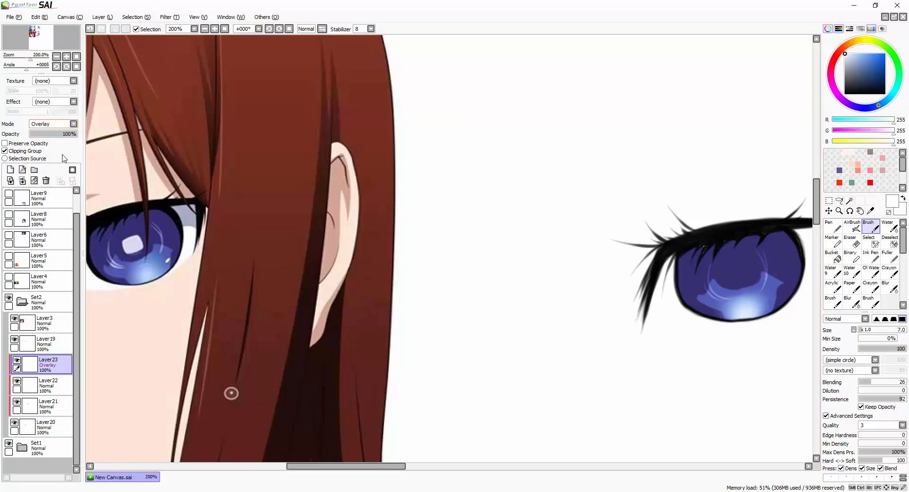
{"action": "left_click", "coordinate": [62, 157]}
{"action": "left_click_drag", "start_coordinate": [395, 467], "coordinate": [402, 470]}
{"action": "scroll", "coordinate": [724, 303], "scroll_direction": "up", "scroll_amount": 2}
{"action": "key", "text": "h"}
{"action": "key", "text": "ctrl+z"}
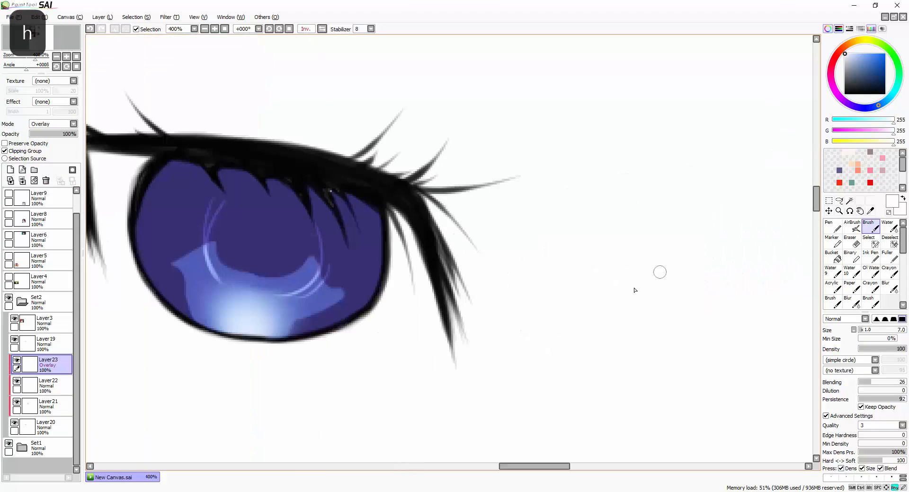
{"action": "key", "text": "h"}
{"action": "scroll", "coordinate": [660, 272], "scroll_direction": "down", "scroll_amount": 4}
{"action": "scroll", "coordinate": [542, 234], "scroll_direction": "up", "scroll_amount": 3}
{"action": "scroll", "coordinate": [630, 331], "scroll_direction": "down", "scroll_amount": 2}
Step: On a new clipped layer, paint a white rounded-square highlight in the pupil and a small oval one near the iris's lower edge
{"action": "left_click", "coordinate": [10, 169]}
{"action": "left_click", "coordinate": [25, 152]}
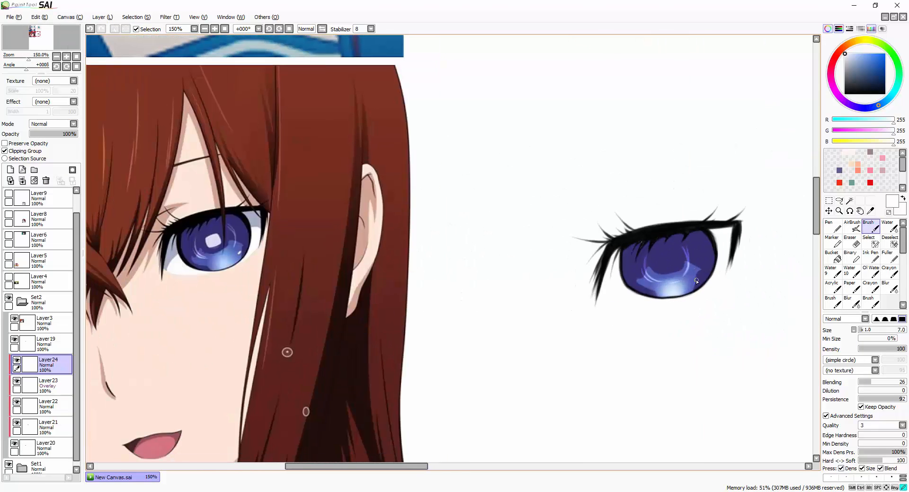
{"action": "key", "text": "ctrl+z"}
{"action": "mouse_move", "coordinate": [658, 257]}
{"action": "left_mouse_down"}
{"action": "mouse_move", "coordinate": [675, 269]}
{"action": "mouse_move", "coordinate": [645, 269]}
{"action": "left_mouse_up"}
{"action": "scroll", "coordinate": [704, 239], "scroll_direction": "up", "scroll_amount": 1}
{"action": "scroll", "coordinate": [675, 217], "scroll_direction": "down", "scroll_amount": 1}
{"action": "scroll", "coordinate": [663, 258], "scroll_direction": "up", "scroll_amount": 1}
{"action": "scroll", "coordinate": [670, 220], "scroll_direction": "down", "scroll_amount": 1}
{"action": "key", "text": "e"}
{"action": "key", "text": "v"}
{"action": "scroll", "coordinate": [666, 247], "scroll_direction": "up", "scroll_amount": 1}
{"action": "scroll", "coordinate": [678, 276], "scroll_direction": "down", "scroll_amount": 1}
{"action": "scroll", "coordinate": [667, 257], "scroll_direction": "up", "scroll_amount": 1}
{"action": "scroll", "coordinate": [672, 251], "scroll_direction": "down", "scroll_amount": 5}
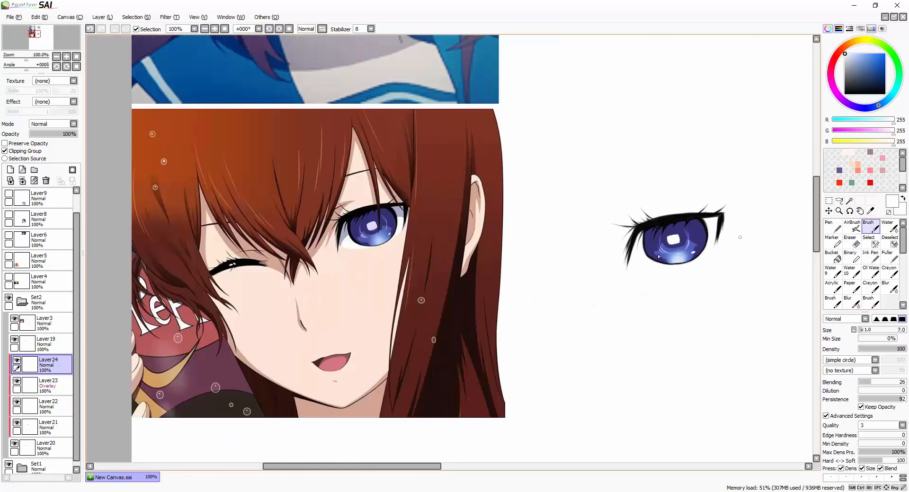
Step: On the iris fill layer, touch up the gaps beneath the upper lashes in sampled black with the Brush at size 7
{"action": "scroll", "coordinate": [526, 253], "scroll_direction": "up", "scroll_amount": 6}
{"action": "left_click", "coordinate": [59, 448]}
{"action": "scroll", "coordinate": [533, 194], "scroll_direction": "up", "scroll_amount": 1}
{"action": "right_click", "coordinate": [535, 180]}
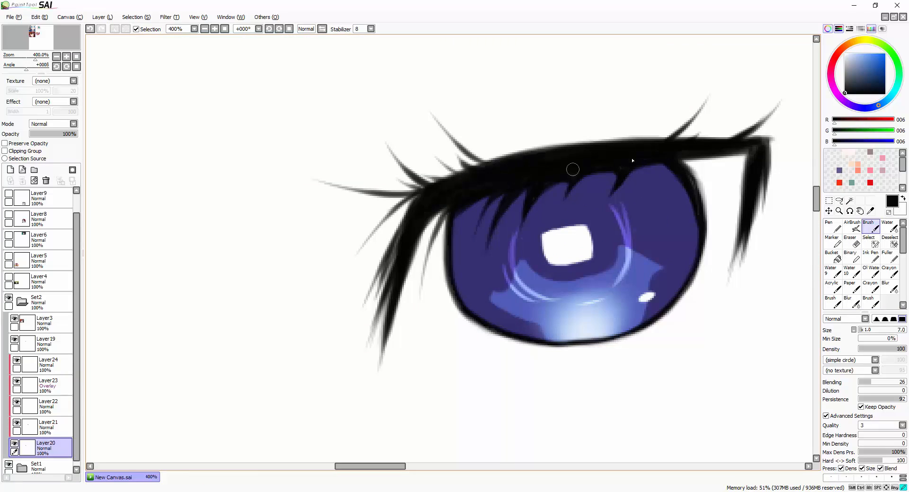
{"action": "key", "text": "ctrl+minus"}
{"action": "key", "text": "ctrl+plus"}
Step: On the line-art layer, touch up the iris outline and draw a thin eyelid crease above the outer lashes
{"action": "left_click", "coordinate": [60, 345]}
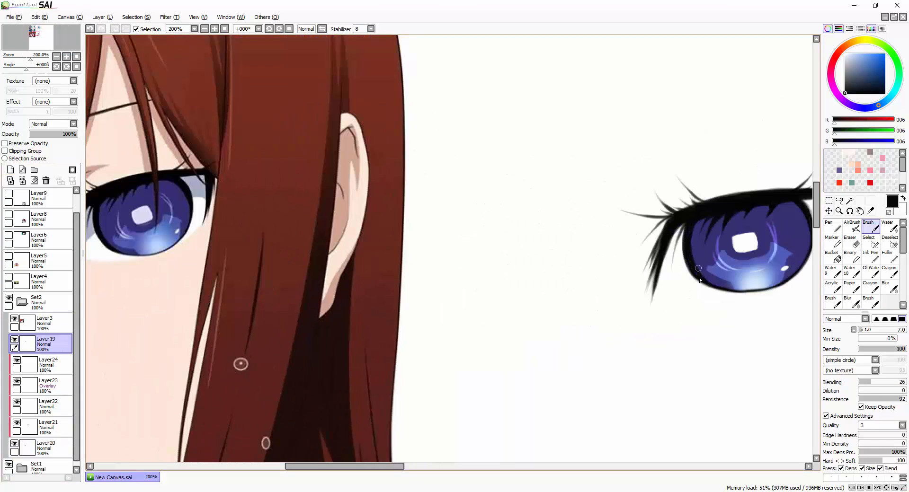
{"action": "key", "text": "Right"}
{"action": "key", "text": "ctrl+minus"}
{"action": "key", "text": "ctrl+minus"}
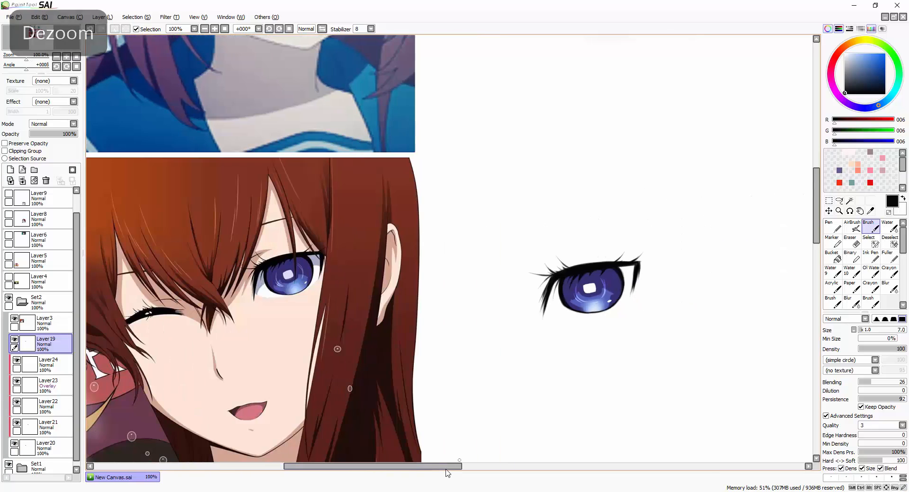
{"action": "key", "text": "ctrl+plus"}
Step: On a new bottom layer, paint sampled skin tone (RGB 255, 231, 215) around the eye and erase it from the eye white
{"action": "left_click", "coordinate": [40, 448]}
{"action": "left_click", "coordinate": [10, 170]}
{"action": "left_click_drag", "start_coordinate": [40, 448], "coordinate": [40, 469]}
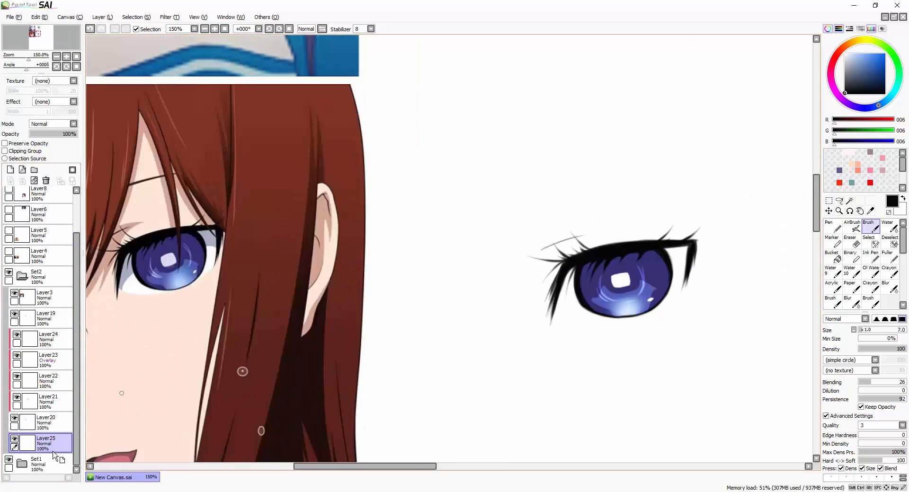
{"action": "right_click", "coordinate": [142, 379]}
{"action": "left_click", "coordinate": [883, 330]}
{"action": "left_click_drag", "start_coordinate": [554, 246], "coordinate": [698, 239]}
{"action": "mouse_move", "coordinate": [545, 261]}
{"action": "left_mouse_down"}
{"action": "mouse_move", "coordinate": [552, 279]}
{"action": "mouse_move", "coordinate": [636, 229]}
{"action": "mouse_move", "coordinate": [545, 355]}
{"action": "left_mouse_up"}
{"action": "key", "text": "e"}
{"action": "left_click_drag", "start_coordinate": [569, 272], "coordinate": [591, 318]}
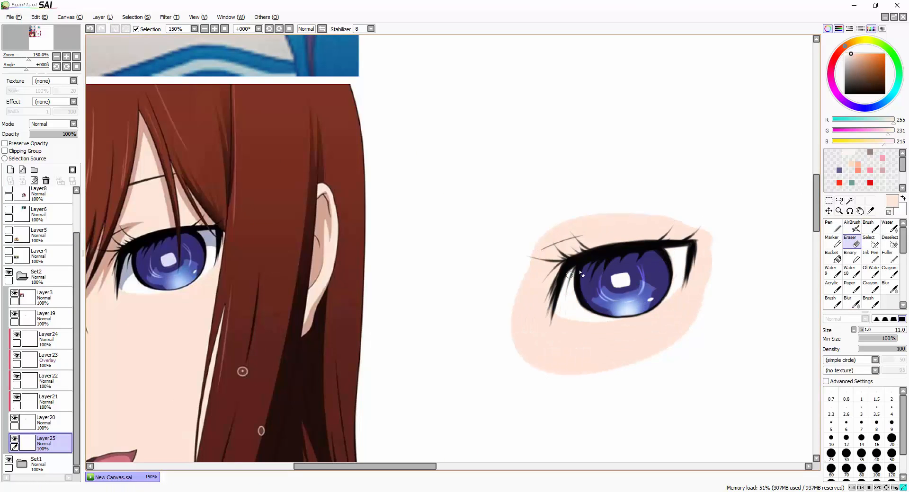
Step: Shade both sides of the eye white beneath the lashes in greyish blue, RGB 164, 173, 200
{"action": "left_click", "coordinate": [668, 274], "text": "alt"}
{"action": "left_click", "coordinate": [873, 230]}
{"action": "left_click_drag", "start_coordinate": [574, 269], "coordinate": [558, 310]}
{"action": "key", "text": "ctrl+z"}
{"action": "left_click_drag", "start_coordinate": [574, 269], "coordinate": [562, 307]}
{"action": "key", "text": "ctrl+z"}
{"action": "left_click_drag", "start_coordinate": [676, 251], "coordinate": [685, 258]}
{"action": "key", "text": "e"}
{"action": "key", "text": "v"}
{"action": "key", "text": "n"}
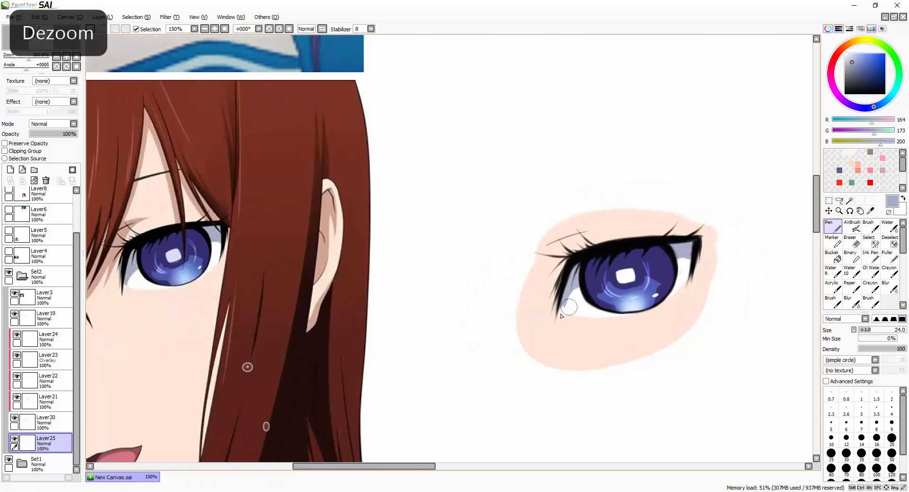
{"action": "scroll", "coordinate": [617, 284], "scroll_direction": "up", "scroll_amount": 1}
{"action": "scroll", "coordinate": [617, 284], "scroll_direction": "down", "scroll_amount": 1}
Step: Add a layer clipped to the skin and paint a darker skin shadow along the crease and outer side of the eye
{"action": "left_click", "coordinate": [269, 266], "text": "alt"}
{"action": "key", "text": "v"}
{"action": "left_click", "coordinate": [10, 169]}
{"action": "left_click", "coordinate": [4, 151]}
{"action": "mouse_move", "coordinate": [611, 207]}
{"action": "left_mouse_down"}
{"action": "mouse_move", "coordinate": [648, 184]}
{"action": "mouse_move", "coordinate": [610, 207]}
{"action": "left_mouse_up"}
{"action": "key", "text": "ctrl+z"}
{"action": "left_click_drag", "start_coordinate": [597, 191], "coordinate": [643, 185]}
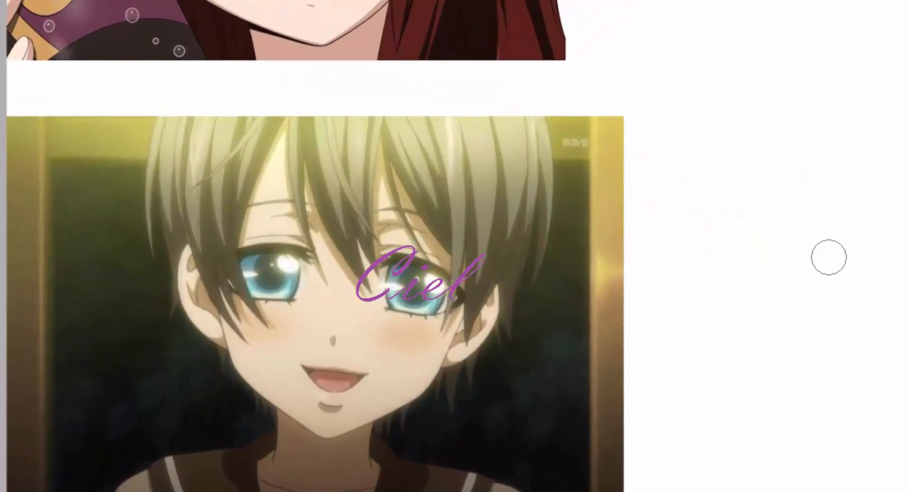
{"action": "mouse_move", "coordinate": [504, 321]}
{"action": "left_mouse_down"}
{"action": "mouse_move", "coordinate": [562, 325]}
{"action": "mouse_move", "coordinate": [586, 343]}
{"action": "mouse_move", "coordinate": [530, 268]}
{"action": "left_mouse_up"}
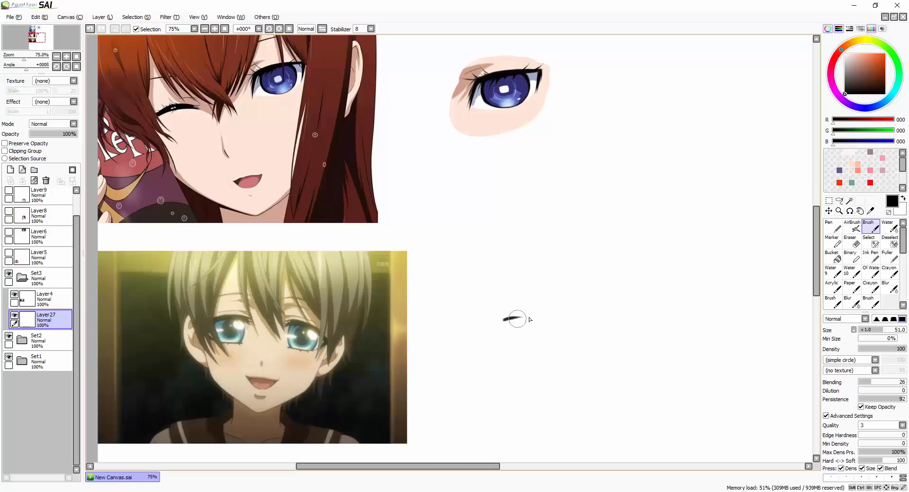
{"action": "key", "text": "ctrl+z"}
{"action": "key", "text": "ctrl+z"}
Step: On the line-art layer, draw a thick tapered black upper lash line with its outer corner beside the grey-haired reference
{"action": "scroll", "coordinate": [514, 263], "scroll_direction": "up", "scroll_amount": 1}
{"action": "mouse_move", "coordinate": [492, 244]}
{"action": "left_mouse_down"}
{"action": "mouse_move", "coordinate": [539, 277]}
{"action": "mouse_move", "coordinate": [524, 298]}
{"action": "left_mouse_up"}
{"action": "mouse_move", "coordinate": [470, 236]}
{"action": "left_mouse_down"}
{"action": "mouse_move", "coordinate": [405, 248]}
{"action": "mouse_move", "coordinate": [434, 228]}
{"action": "mouse_move", "coordinate": [462, 232]}
{"action": "mouse_move", "coordinate": [398, 243]}
{"action": "mouse_move", "coordinate": [414, 233]}
{"action": "mouse_move", "coordinate": [368, 271]}
{"action": "left_mouse_up"}
{"action": "key", "text": "h"}
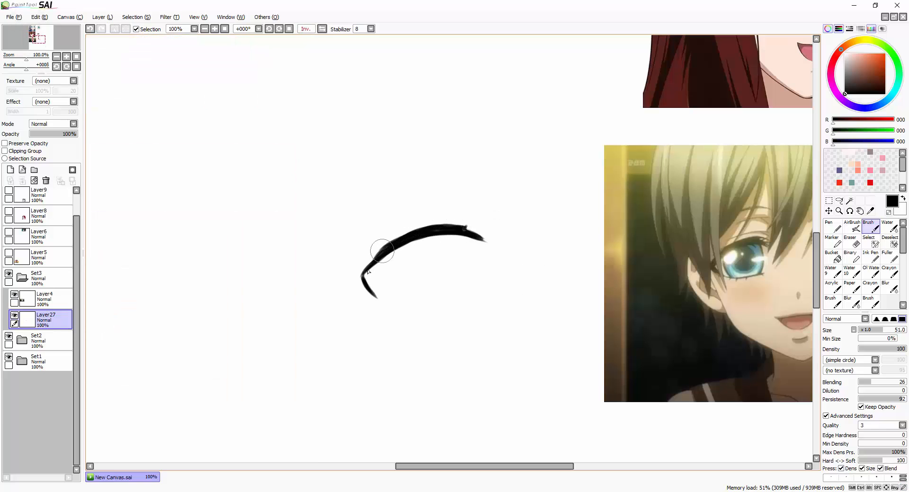
{"action": "key", "text": "h"}
{"action": "mouse_move", "coordinate": [535, 270]}
{"action": "left_mouse_down"}
{"action": "mouse_move", "coordinate": [542, 281]}
{"action": "mouse_move", "coordinate": [533, 285]}
{"action": "left_mouse_up"}
{"action": "left_click", "coordinate": [854, 242]}
{"action": "left_click", "coordinate": [870, 232]}
{"action": "key", "text": "Page_Up"}
{"action": "left_click_drag", "start_coordinate": [448, 466], "coordinate": [414, 467]}
{"action": "scroll", "coordinate": [567, 245], "scroll_direction": "down", "scroll_amount": 4}
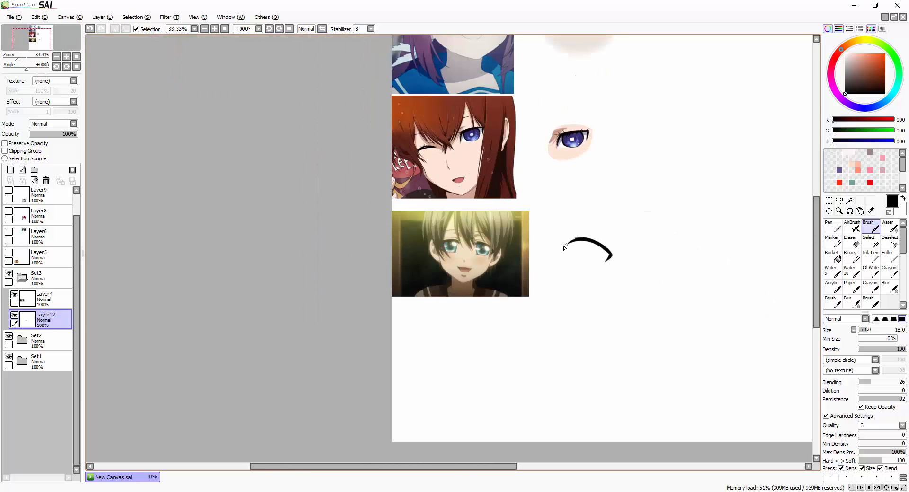
Step: Draw both curved sides of the iris below the lash line and close them with a thin lower lid line
{"action": "scroll", "coordinate": [585, 251], "scroll_direction": "up", "scroll_amount": 4}
{"action": "scroll", "coordinate": [660, 248], "scroll_direction": "down", "scroll_amount": 1}
{"action": "left_click_drag", "start_coordinate": [553, 198], "coordinate": [550, 258]}
{"action": "key", "text": "h"}
{"action": "left_click_drag", "start_coordinate": [252, 219], "coordinate": [266, 265]}
{"action": "key", "text": "h"}
{"action": "left_click_drag", "start_coordinate": [549, 257], "coordinate": [620, 269]}
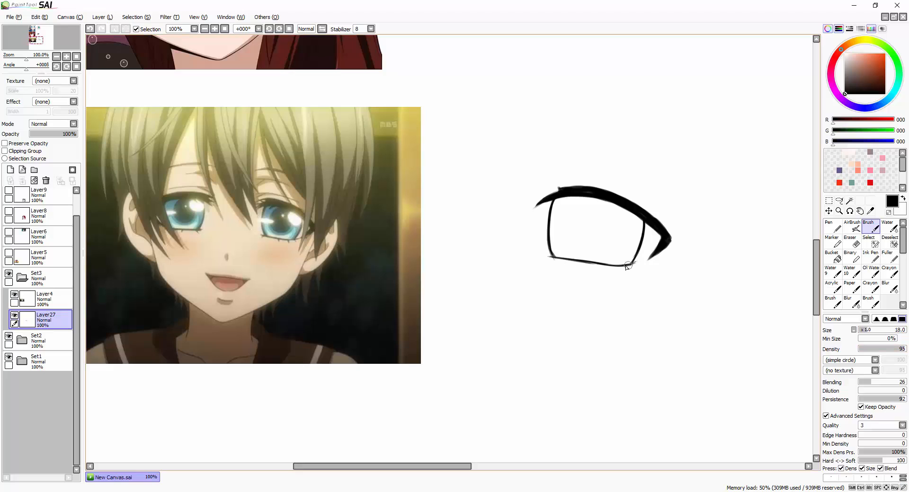
Step: Add fine tapered lashes fanning out at the inner end of the upper lash line
{"action": "scroll", "coordinate": [554, 226], "scroll_direction": "up", "scroll_amount": 1}
{"action": "left_click_drag", "start_coordinate": [582, 183], "coordinate": [562, 193]}
{"action": "left_click_drag", "start_coordinate": [554, 183], "coordinate": [519, 194]}
{"action": "mouse_move", "coordinate": [553, 179]}
{"action": "left_mouse_down"}
{"action": "mouse_move", "coordinate": [522, 177]}
{"action": "mouse_move", "coordinate": [533, 167]}
{"action": "left_mouse_up"}
{"action": "key", "text": "h"}
{"action": "key", "text": "h"}
Step: Add short lower lashes along the lower lid line and clean up stray marks with the Eraser
{"action": "key", "text": "e"}
{"action": "mouse_move", "coordinate": [654, 285]}
{"action": "left_mouse_down"}
{"action": "mouse_move", "coordinate": [576, 271]}
{"action": "mouse_move", "coordinate": [543, 278]}
{"action": "mouse_move", "coordinate": [617, 284]}
{"action": "left_mouse_up"}
{"action": "key", "text": "c"}
{"action": "left_click_drag", "start_coordinate": [629, 282], "coordinate": [632, 288]}
{"action": "left_click_drag", "start_coordinate": [691, 283], "coordinate": [694, 291]}
{"action": "scroll", "coordinate": [691, 292], "scroll_direction": "up", "scroll_amount": 1}
{"action": "scroll", "coordinate": [692, 292], "scroll_direction": "down", "scroll_amount": 1}
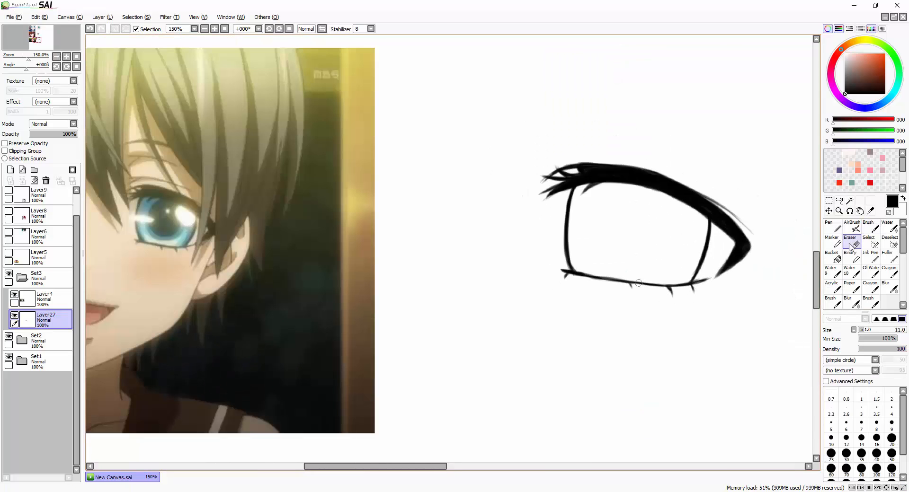
{"action": "scroll", "coordinate": [564, 276], "scroll_direction": "down", "scroll_amount": 1}
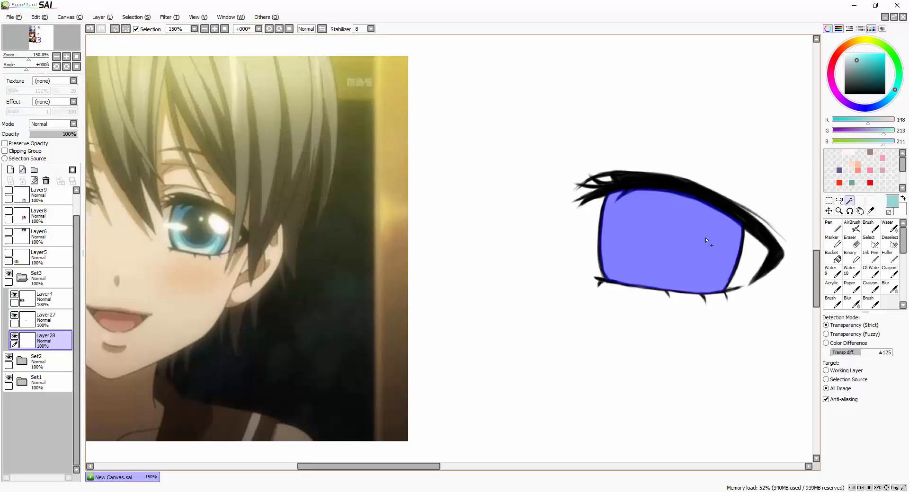
Step: Fill the selected iris area with light teal, RGB 148, 213, 211, on the layer below the line art and deselect it
{"action": "left_click", "coordinate": [889, 257]}
{"action": "mouse_move", "coordinate": [731, 225]}
{"action": "left_mouse_down"}
{"action": "mouse_move", "coordinate": [580, 214]}
{"action": "mouse_move", "coordinate": [724, 280]}
{"action": "left_mouse_up"}
{"action": "left_click", "coordinate": [146, 17]}
{"action": "left_click", "coordinate": [153, 30]}
{"action": "scroll", "coordinate": [557, 226], "scroll_direction": "down", "scroll_amount": 4}
{"action": "scroll", "coordinate": [627, 221], "scroll_direction": "up", "scroll_amount": 1}
{"action": "scroll", "coordinate": [469, 204], "scroll_direction": "up", "scroll_amount": 3}
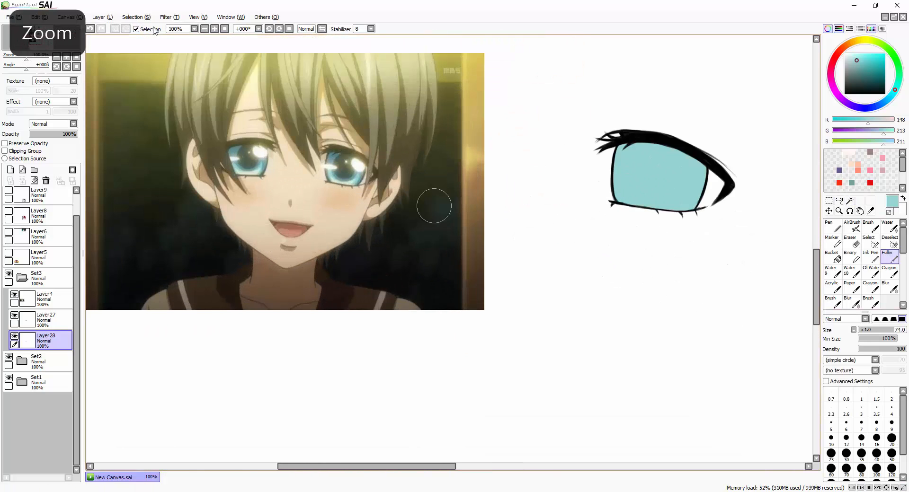
Step: On a new clipped layer, paint sampled grey-green, RGB 148, 169, 152, over the upper iris, leaving teal crescents along the lower sides
{"action": "left_click", "coordinate": [188, 190], "text": "alt"}
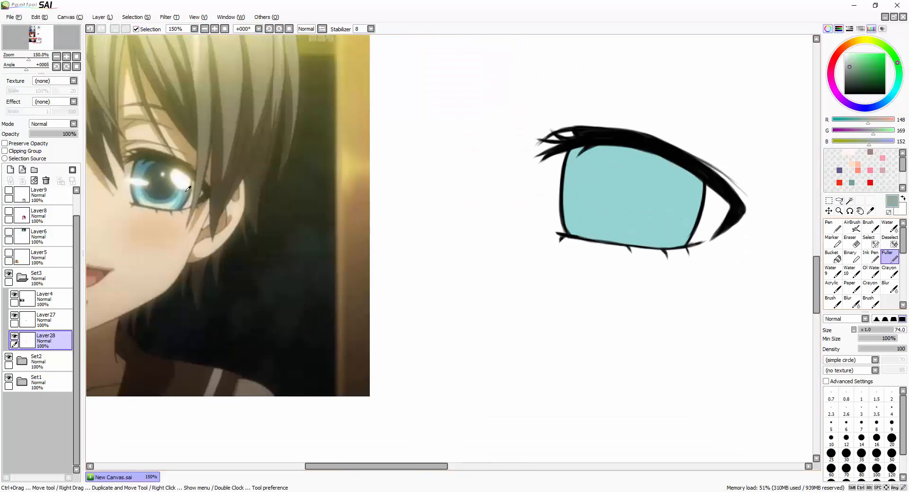
{"action": "left_click", "coordinate": [10, 169]}
{"action": "left_click", "coordinate": [26, 152]}
{"action": "mouse_move", "coordinate": [628, 195]}
{"action": "left_mouse_down"}
{"action": "mouse_move", "coordinate": [646, 196]}
{"action": "mouse_move", "coordinate": [643, 171]}
{"action": "mouse_move", "coordinate": [629, 171]}
{"action": "mouse_move", "coordinate": [628, 191]}
{"action": "mouse_move", "coordinate": [614, 172]}
{"action": "mouse_move", "coordinate": [629, 206]}
{"action": "mouse_move", "coordinate": [665, 216]}
{"action": "left_mouse_up"}
{"action": "left_click", "coordinate": [184, 195], "text": "alt"}
{"action": "key", "text": "b"}
{"action": "key", "text": "ctrl+z"}
{"action": "mouse_move", "coordinate": [681, 246]}
{"action": "left_mouse_down"}
{"action": "mouse_move", "coordinate": [687, 224]}
{"action": "mouse_move", "coordinate": [680, 207]}
{"action": "left_mouse_up"}
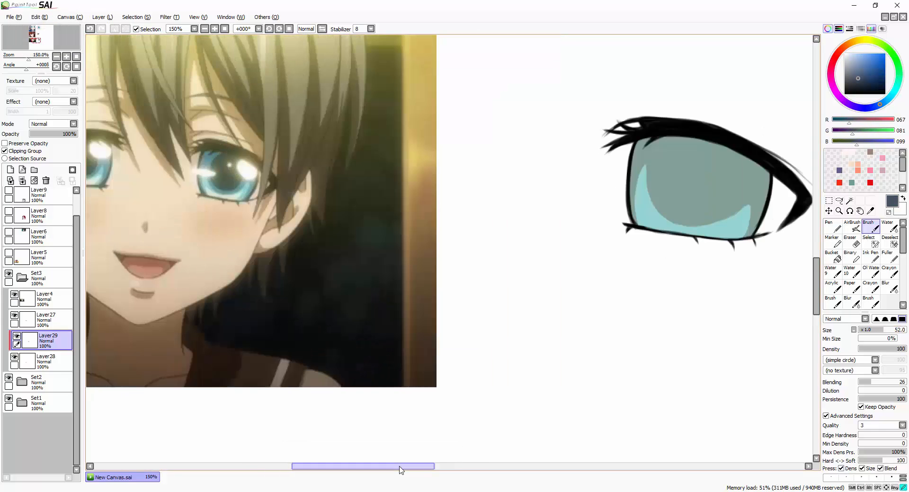
Step: On another clipped layer, paint a large round pupil in slate blue, RGB 67, 81, 99
{"action": "mouse_move", "coordinate": [682, 170]}
{"action": "left_mouse_down"}
{"action": "mouse_move", "coordinate": [682, 144]}
{"action": "mouse_move", "coordinate": [710, 193]}
{"action": "left_mouse_up"}
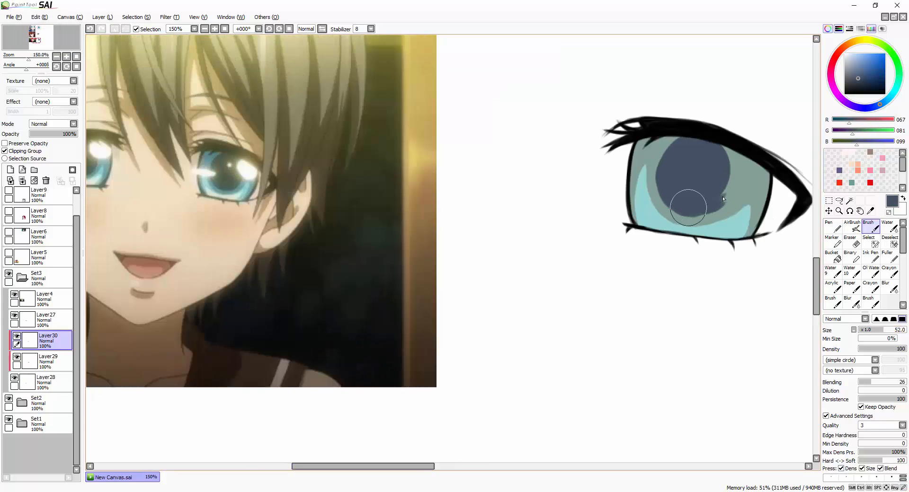
{"action": "key", "text": "ctrl+z"}
{"action": "left_click_drag", "start_coordinate": [672, 161], "coordinate": [720, 183]}
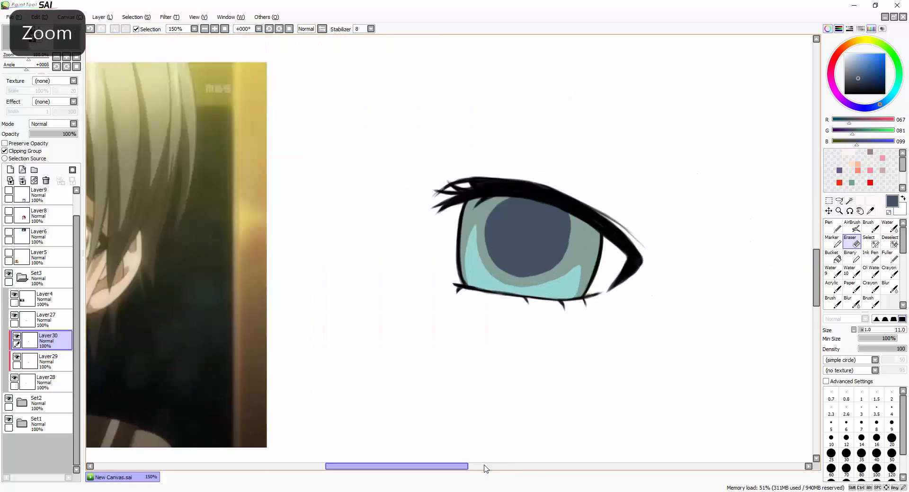
{"action": "left_click", "coordinate": [892, 290]}
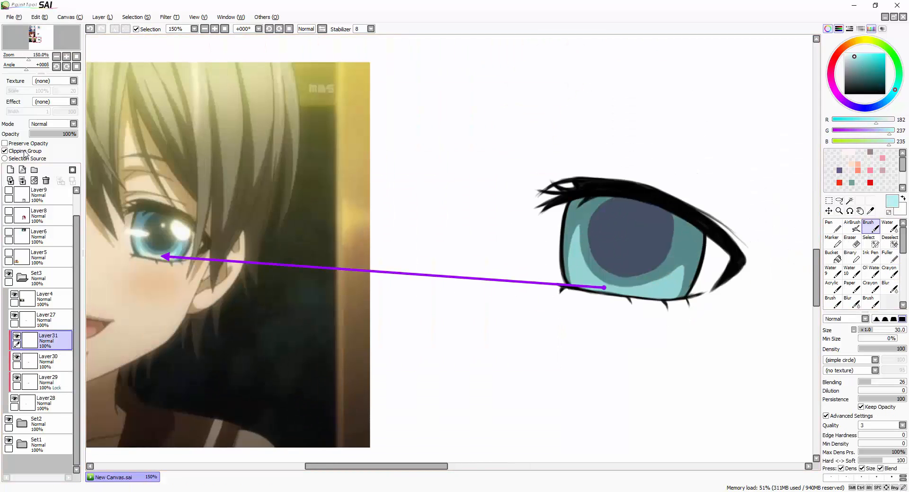
Step: Paint pale cyan reflections, RGB 182, 237, 235, along the lower iris on a new clipped layer
{"action": "left_click_drag", "start_coordinate": [587, 286], "coordinate": [647, 293]}
{"action": "scroll", "coordinate": [680, 327], "scroll_direction": "down", "scroll_amount": 2}
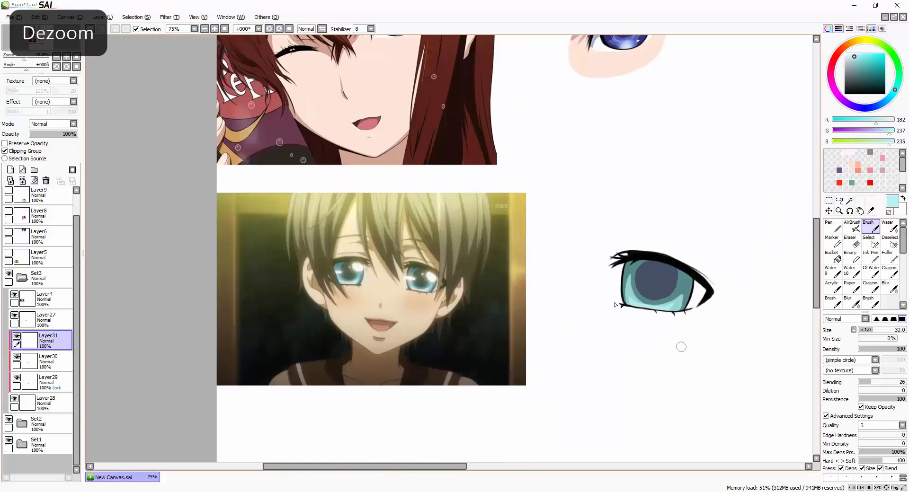
{"action": "scroll", "coordinate": [693, 337], "scroll_direction": "up", "scroll_amount": 2}
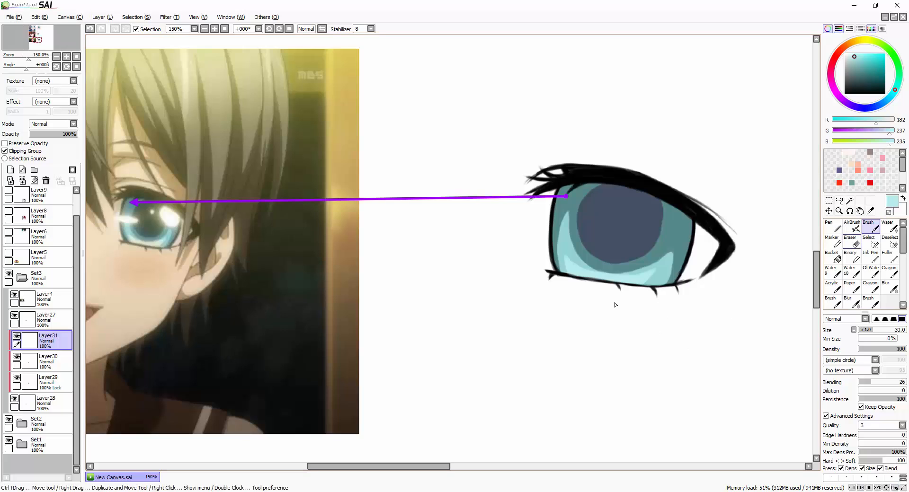
Step: Add a clipped layer for airbrushed dark teal shading, RGB 62, 108, 106, in the upper iris and place it beneath the pupil layer
{"action": "left_click", "coordinate": [10, 170]}
{"action": "left_click", "coordinate": [862, 69]}
{"action": "left_click", "coordinate": [862, 77]}
{"action": "left_click", "coordinate": [853, 226]}
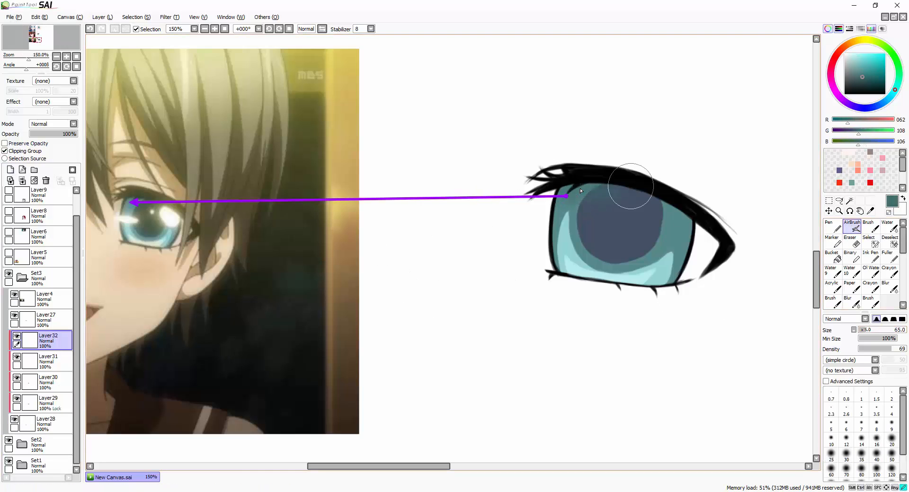
{"action": "left_click_drag", "start_coordinate": [57, 341], "coordinate": [65, 387]}
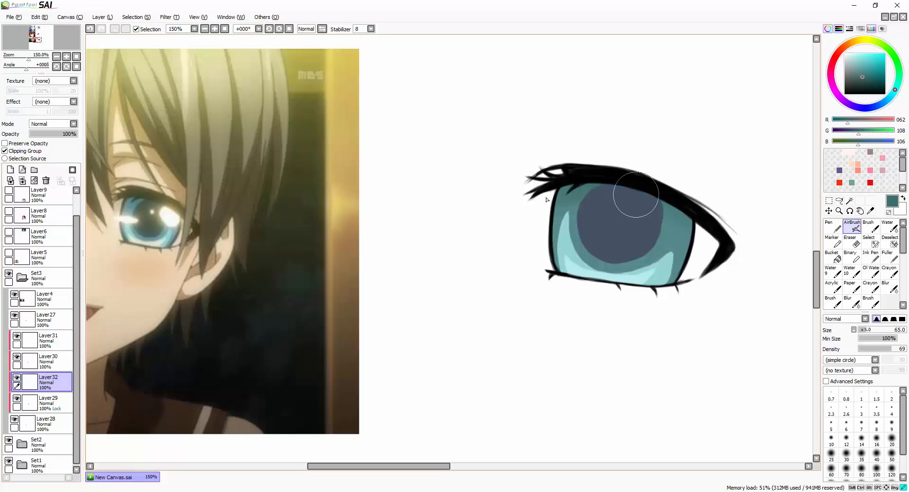
Step: Soften the pupil's edge and the iris shading with the Blur tool
{"action": "left_click", "coordinate": [56, 404]}
{"action": "left_click", "coordinate": [57, 362]}
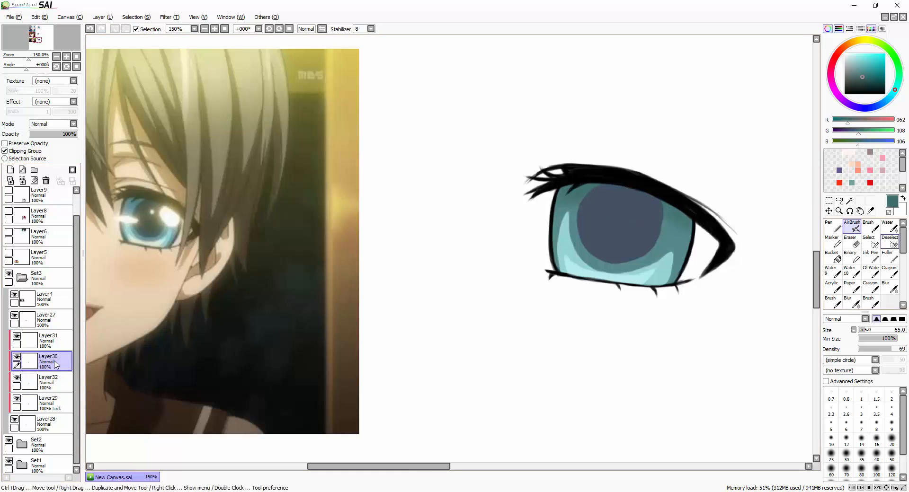
{"action": "left_click", "coordinate": [889, 287]}
{"action": "left_click_drag", "start_coordinate": [641, 257], "coordinate": [595, 254]}
{"action": "left_click", "coordinate": [57, 403]}
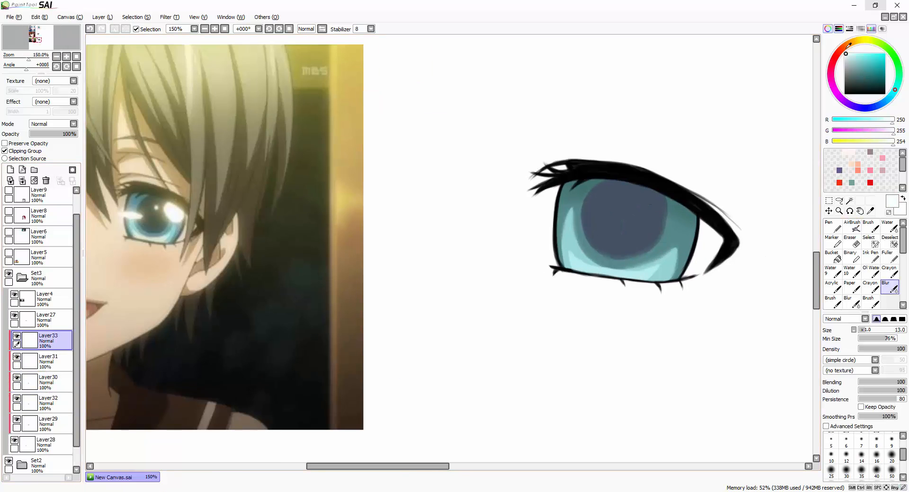
Step: On a layer above the line art, paint a narrow inner highlight and a large outer highlight in warm white, RGB 255, 253, 247
{"action": "left_click", "coordinate": [846, 53]}
{"action": "key", "text": "ctrl+z"}
{"action": "left_click_drag", "start_coordinate": [554, 228], "coordinate": [592, 229]}
{"action": "key", "text": "ctrl+z"}
{"action": "left_click_drag", "start_coordinate": [537, 229], "coordinate": [583, 235]}
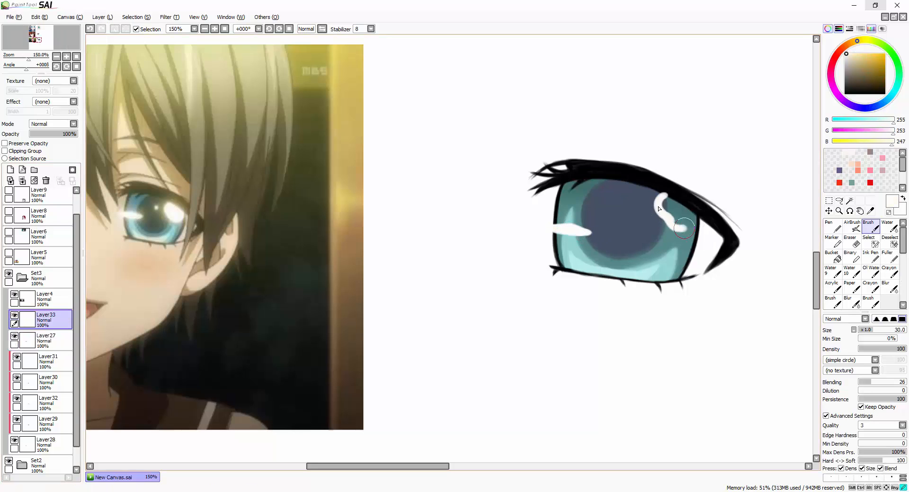
{"action": "left_click", "coordinate": [855, 241]}
Step: Refine the two white highlights and soften their edges with the Blur tool at size 20
{"action": "scroll", "coordinate": [677, 215], "scroll_direction": "up", "scroll_amount": 1}
{"action": "scroll", "coordinate": [681, 208], "scroll_direction": "down", "scroll_amount": 1}
{"action": "left_click", "coordinate": [891, 228]}
{"action": "left_click", "coordinate": [874, 231]}
{"action": "left_click", "coordinate": [890, 287]}
{"action": "left_click", "coordinate": [869, 331]}
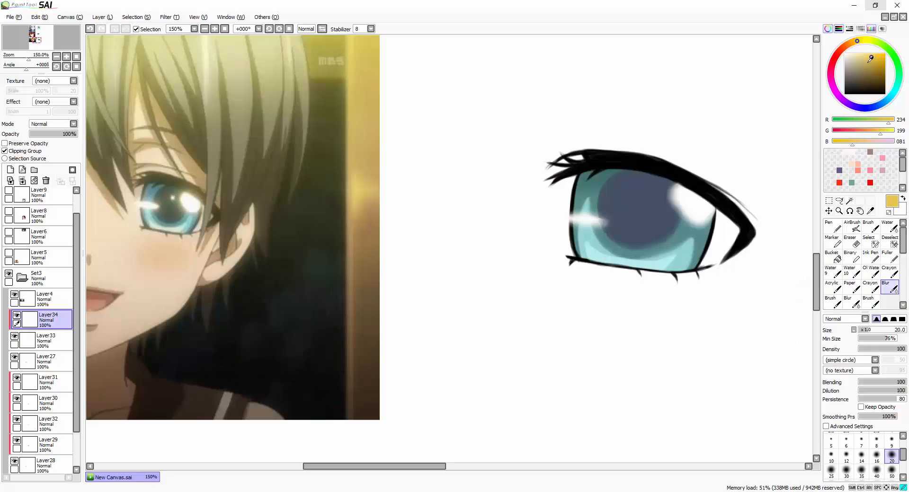
Step: Airbrush a warm yellow glow around the white highlights and add a small round highlight in the pupil
{"action": "scroll", "coordinate": [697, 244], "scroll_direction": "down", "scroll_amount": 3}
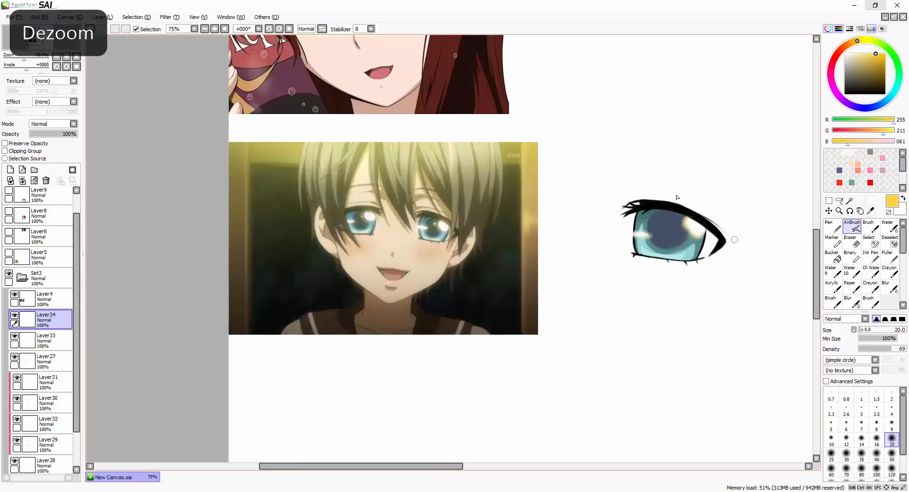
{"action": "scroll", "coordinate": [666, 227], "scroll_direction": "up", "scroll_amount": 3}
{"action": "key", "text": "ctrl+z"}
{"action": "left_click", "coordinate": [832, 227]}
{"action": "left_click", "coordinate": [852, 226]}
{"action": "left_click", "coordinate": [875, 339]}
{"action": "left_click", "coordinate": [680, 217]}
{"action": "left_click", "coordinate": [862, 58]}
{"action": "key", "text": "ctrl+z"}
{"action": "left_click", "coordinate": [832, 226]}
Step: On a new layer, airbrush a soft band of muted gold, RGB 165, 148, 90, across the pupil
{"action": "left_click", "coordinate": [11, 170]}
{"action": "left_click", "coordinate": [5, 151]}
{"action": "scroll", "coordinate": [455, 337], "scroll_direction": "down", "scroll_amount": 2}
{"action": "scroll", "coordinate": [455, 337], "scroll_direction": "up", "scroll_amount": 2}
{"action": "left_click", "coordinate": [852, 226]}
{"action": "left_click", "coordinate": [878, 331]}
{"action": "left_click_drag", "start_coordinate": [877, 330], "coordinate": [868, 331]}
{"action": "mouse_move", "coordinate": [632, 227]}
{"action": "left_mouse_down"}
{"action": "mouse_move", "coordinate": [611, 239]}
{"action": "mouse_move", "coordinate": [640, 225]}
{"action": "mouse_move", "coordinate": [597, 230]}
{"action": "mouse_move", "coordinate": [638, 223]}
{"action": "left_mouse_up"}
{"action": "left_click", "coordinate": [37, 152]}
{"action": "key", "text": "ctrl+z"}
{"action": "key", "text": "ctrl+z"}
{"action": "key", "text": "ctrl+z"}
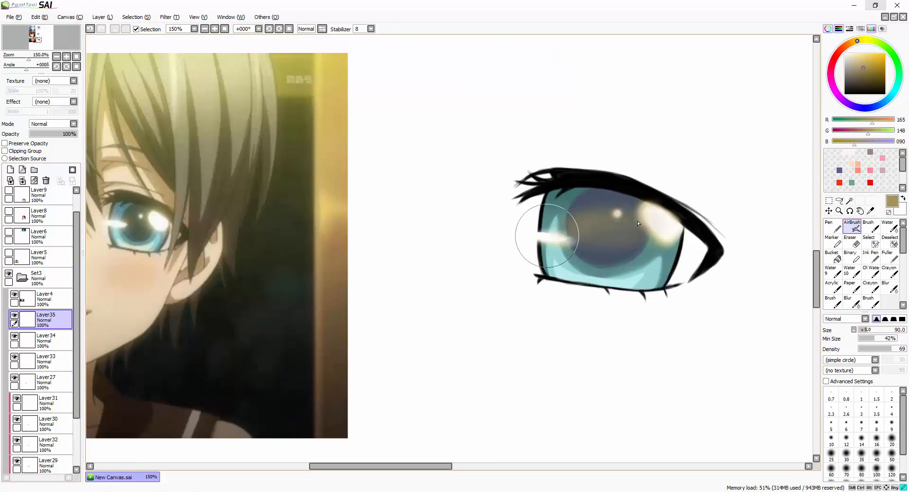
Step: Try several blending modes on the muted gold layer, settle on Overlay, and lower its opacity to 55%
{"action": "left_click", "coordinate": [73, 123]}
{"action": "left_click", "coordinate": [41, 140]}
{"action": "left_click", "coordinate": [74, 123]}
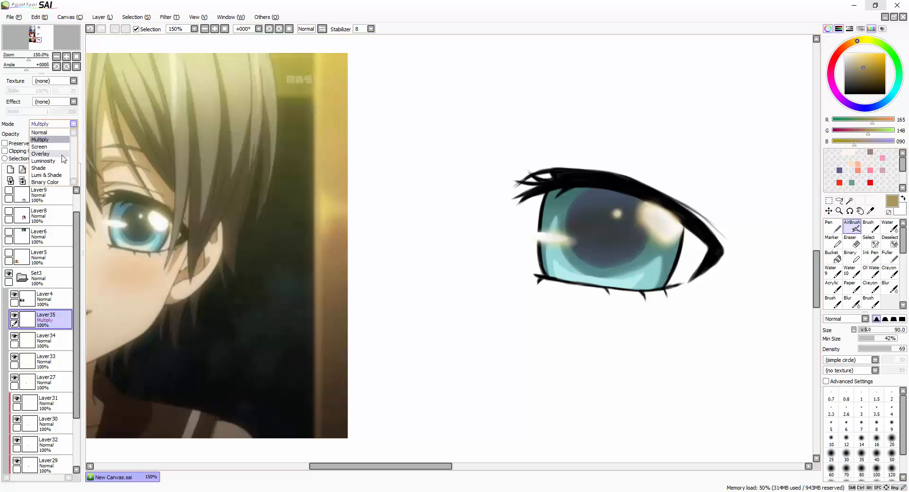
{"action": "left_click", "coordinate": [62, 154]}
{"action": "left_click", "coordinate": [73, 124]}
{"action": "left_click", "coordinate": [64, 161]}
{"action": "left_click", "coordinate": [75, 124]}
{"action": "left_click", "coordinate": [62, 168]}
{"action": "left_click", "coordinate": [75, 124]}
{"action": "left_click", "coordinate": [59, 175]}
{"action": "left_click", "coordinate": [74, 124]}
{"action": "left_click", "coordinate": [60, 154]}
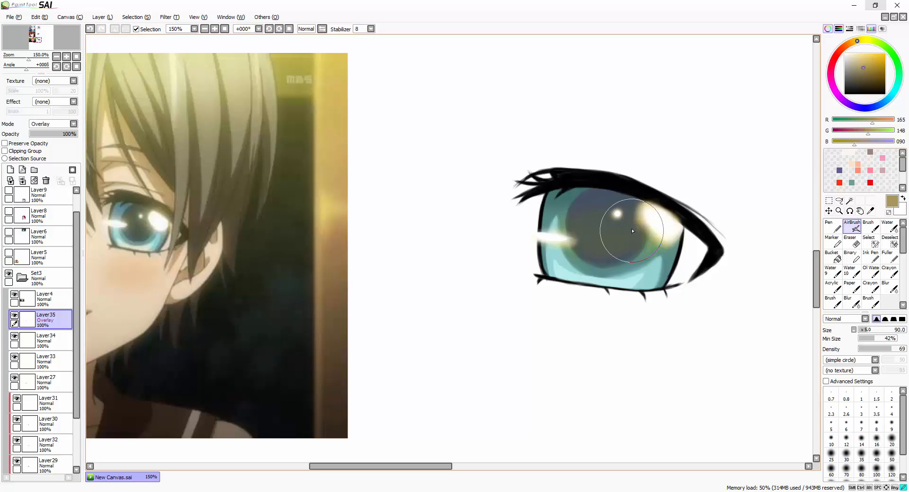
{"action": "scroll", "coordinate": [709, 280], "scroll_direction": "down", "scroll_amount": 2}
{"action": "left_click_drag", "start_coordinate": [71, 134], "coordinate": [58, 141]}
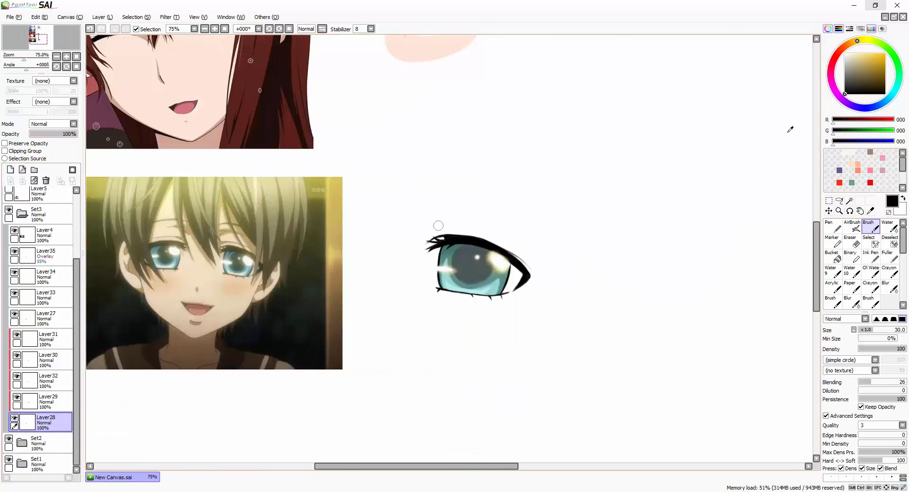
Step: Draw a thin eyelid crease above the upper lashes and a thin forked brow line higher up
{"action": "key", "text": "ctrl+z"}
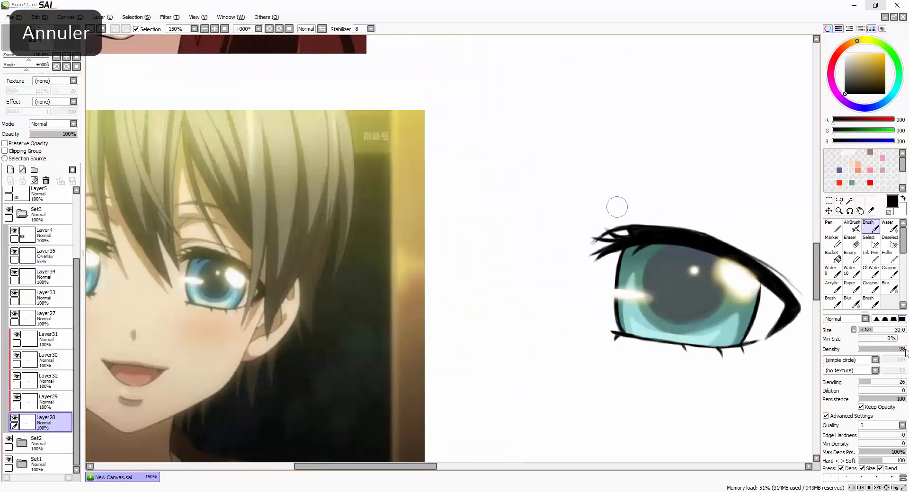
{"action": "left_click_drag", "start_coordinate": [589, 219], "coordinate": [627, 213]}
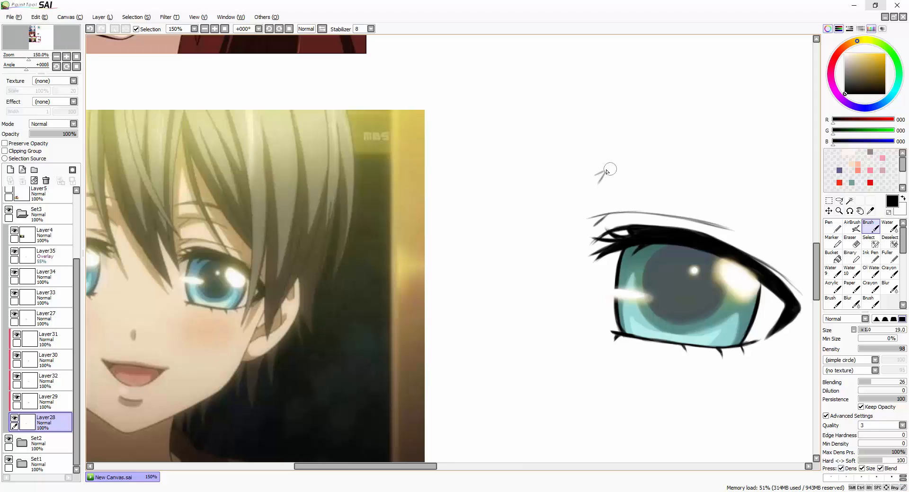
{"action": "key", "text": "ctrl+z"}
{"action": "key", "text": "e"}
{"action": "key", "text": "b"}
{"action": "left_click_drag", "start_coordinate": [608, 171], "coordinate": [599, 183]}
{"action": "key", "text": "e"}
{"action": "scroll", "coordinate": [622, 234], "scroll_direction": "down", "scroll_amount": 3}
{"action": "scroll", "coordinate": [658, 269], "scroll_direction": "up", "scroll_amount": 3}
Step: Preserve opacity on the crease layer and try airbrushing its lines in dark brown, RGB 78, 71, 50
{"action": "left_click", "coordinate": [38, 144]}
{"action": "right_click", "coordinate": [142, 183]}
{"action": "key", "text": "b"}
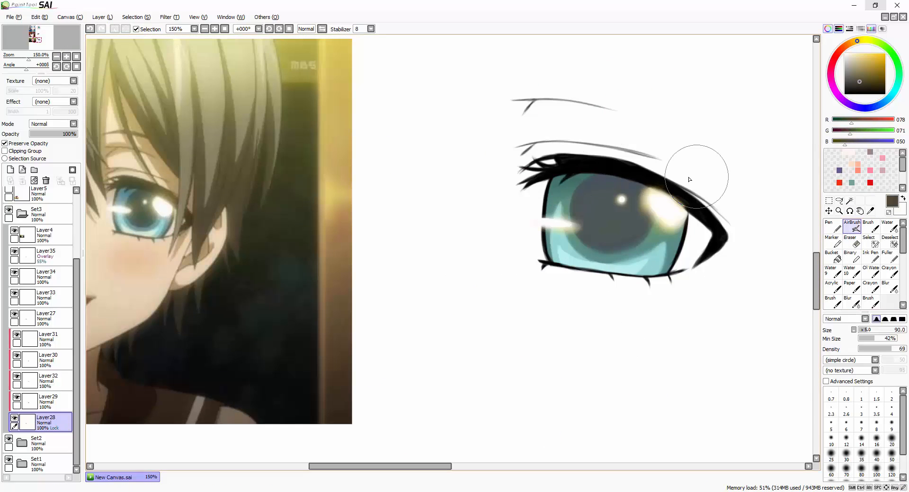
{"action": "key", "text": "ctrl+z"}
Step: Find the lash and iris outline layer, preserve its opacity, and airbrush the line art in dark brown, RGB 78, 71, 50
{"action": "scroll", "coordinate": [57, 284], "scroll_direction": "up", "scroll_amount": 1}
{"action": "left_click", "coordinate": [56, 285]}
{"action": "left_click", "coordinate": [15, 281]}
{"action": "left_click", "coordinate": [16, 282]}
{"action": "left_click", "coordinate": [28, 305]}
{"action": "left_click", "coordinate": [16, 322]}
{"action": "left_click", "coordinate": [15, 322]}
{"action": "left_click", "coordinate": [48, 326]}
{"action": "left_click", "coordinate": [5, 143]}
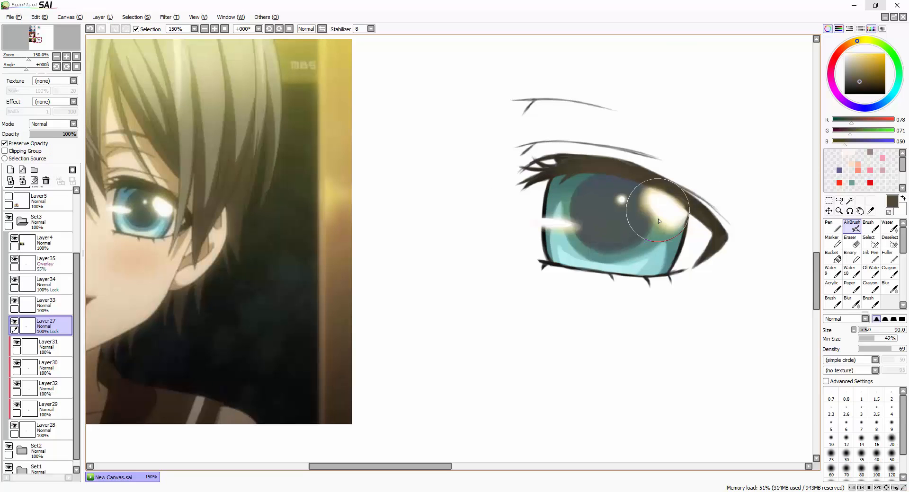
{"action": "mouse_move", "coordinate": [658, 219]}
{"action": "left_mouse_down"}
{"action": "mouse_move", "coordinate": [650, 242]}
{"action": "mouse_move", "coordinate": [665, 225]}
{"action": "mouse_move", "coordinate": [559, 257]}
{"action": "left_mouse_up"}
Step: On a new bottom layer, paint skin tone, RGB 243, 224, 193, around the eye and erase it from both sides of the eye white
{"action": "scroll", "coordinate": [800, 269], "scroll_direction": "down", "scroll_amount": 2}
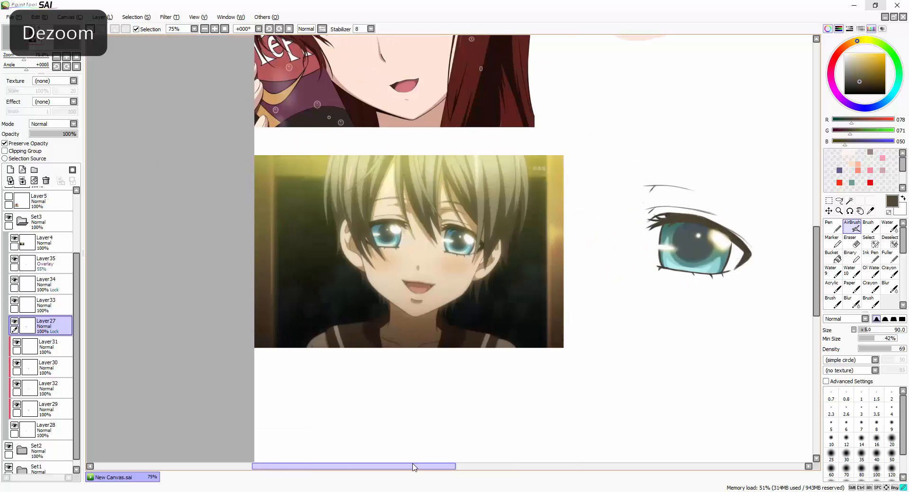
{"action": "scroll", "coordinate": [521, 270], "scroll_direction": "up", "scroll_amount": 2}
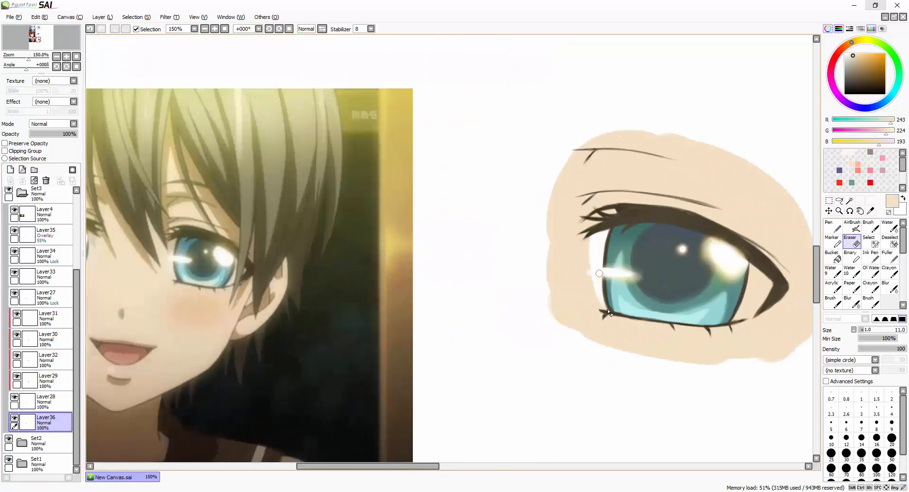
{"action": "scroll", "coordinate": [608, 310], "scroll_direction": "down", "scroll_amount": 2}
{"action": "scroll", "coordinate": [800, 279], "scroll_direction": "up", "scroll_amount": 2}
{"action": "key", "text": "n"}
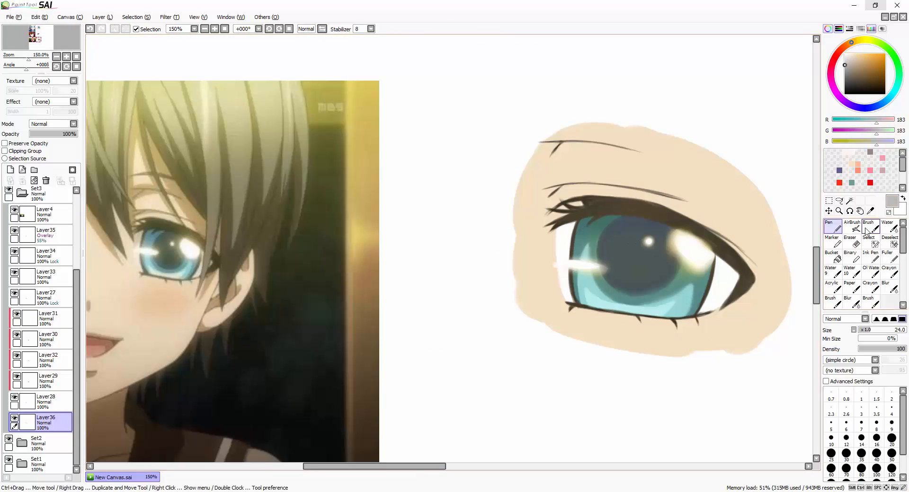
{"action": "key", "text": "ctrl+z"}
{"action": "key", "text": "c"}
{"action": "key", "text": "e"}
{"action": "left_click_drag", "start_coordinate": [555, 229], "coordinate": [556, 288]}
{"action": "key", "text": "b"}
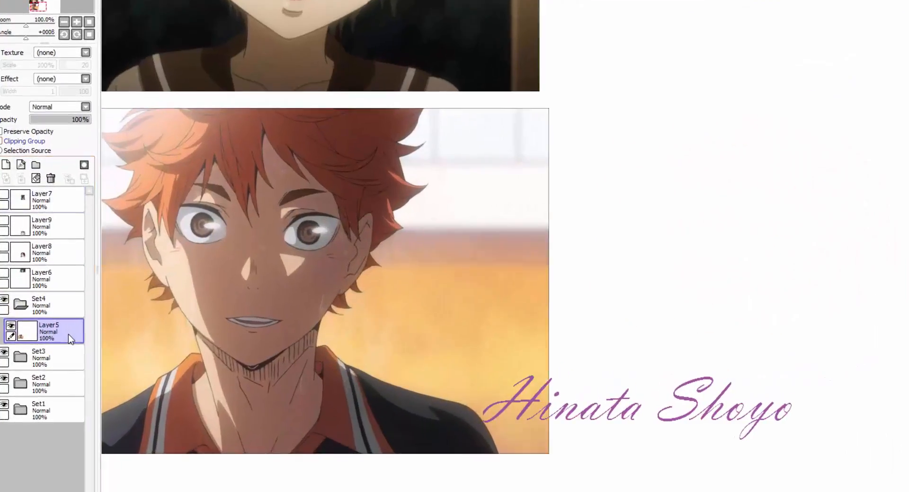
Step: On a new layer beneath the orange-haired reference in Set4, draw the tapered upper lid line in dark grey, RGB 42, 42, 42
{"action": "left_click", "coordinate": [6, 165]}
{"action": "left_click_drag", "start_coordinate": [68, 332], "coordinate": [68, 357]}
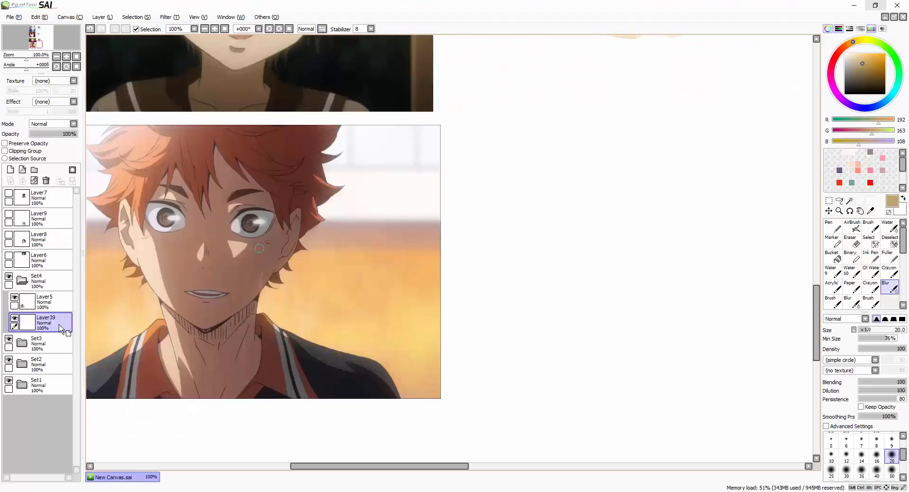
{"action": "scroll", "coordinate": [245, 234], "scroll_direction": "up", "scroll_amount": 1}
{"action": "left_click", "coordinate": [871, 226]}
{"action": "left_click", "coordinate": [845, 87]}
{"action": "left_click_drag", "start_coordinate": [404, 468], "coordinate": [427, 468]}
{"action": "left_click_drag", "start_coordinate": [604, 220], "coordinate": [679, 209]}
{"action": "key", "text": "ctrl+z"}
Step: Draw the curved lower lid line and two tapered strokes rising along the outer side of the eye
{"action": "left_click_drag", "start_coordinate": [588, 268], "coordinate": [659, 286]}
{"action": "left_click_drag", "start_coordinate": [688, 237], "coordinate": [651, 286]}
{"action": "key", "text": "ctrl+z"}
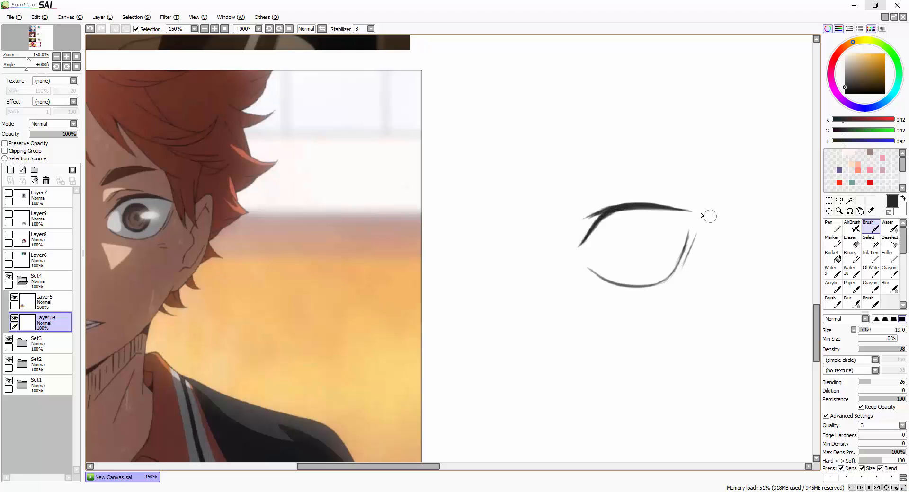
Step: Erase the outer side strokes and redraw them as a longer tapered curve sloping into the lower lid line
{"action": "key", "text": "h"}
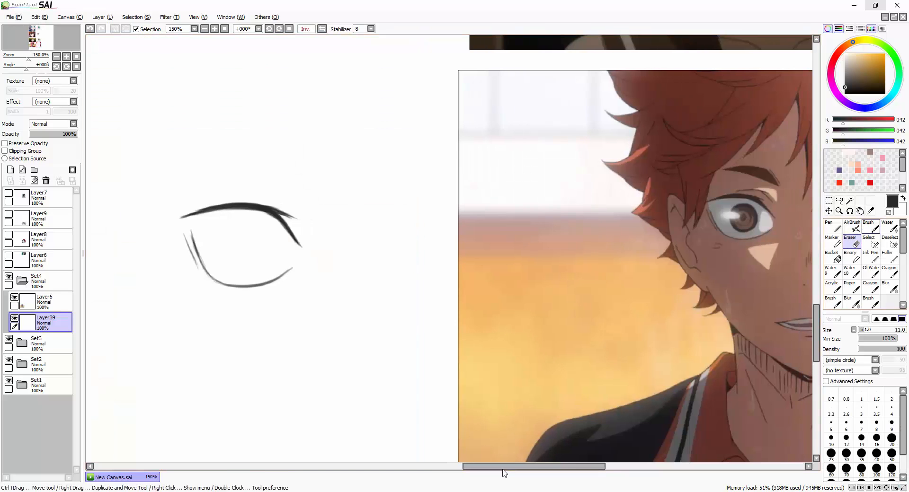
{"action": "mouse_move", "coordinate": [191, 231]}
{"action": "left_mouse_down"}
{"action": "mouse_move", "coordinate": [211, 274]}
{"action": "mouse_move", "coordinate": [243, 285]}
{"action": "mouse_move", "coordinate": [198, 255]}
{"action": "mouse_move", "coordinate": [202, 263]}
{"action": "left_mouse_up"}
{"action": "left_click", "coordinate": [854, 240]}
{"action": "left_click", "coordinate": [877, 230]}
{"action": "key", "text": "e"}
{"action": "left_click_drag", "start_coordinate": [184, 234], "coordinate": [198, 270]}
{"action": "key", "text": "b"}
{"action": "left_click_drag", "start_coordinate": [187, 238], "coordinate": [218, 283]}
{"action": "key", "text": "ctrl+z"}
{"action": "left_click_drag", "start_coordinate": [187, 237], "coordinate": [207, 271]}
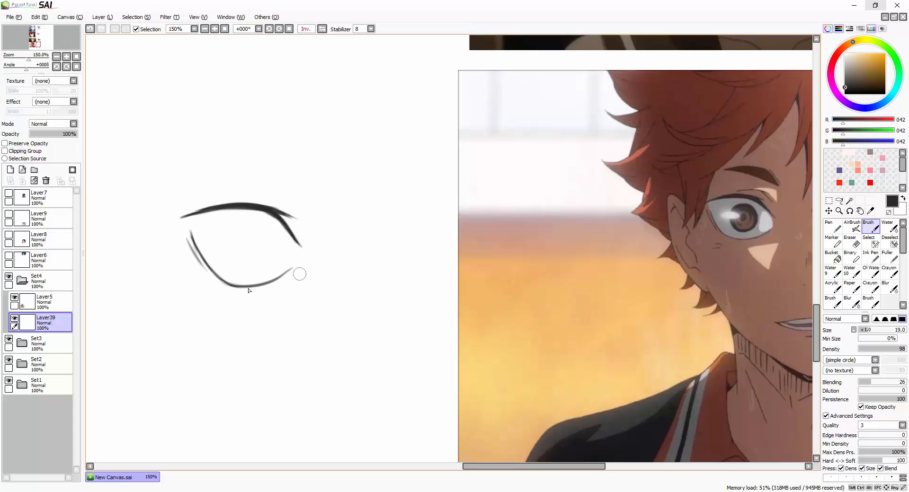
{"action": "key", "text": "h"}
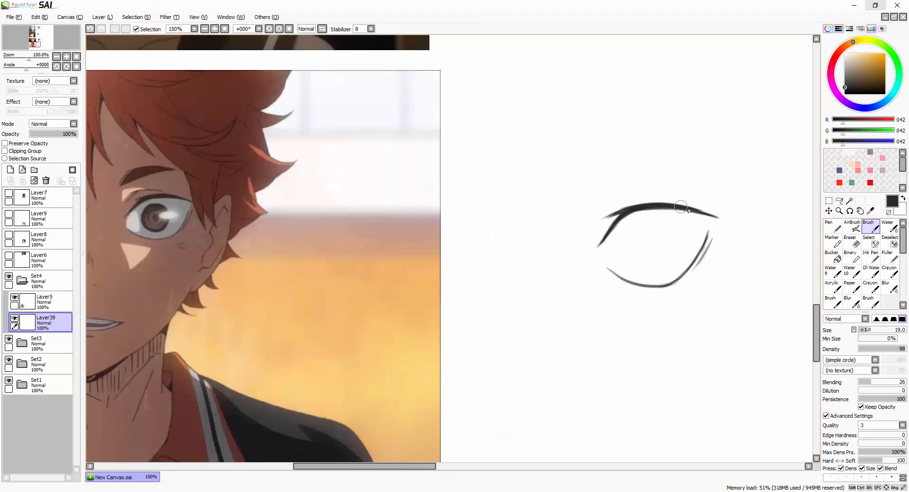
Step: Trim the inner tip of the upper lid line with the Eraser to sharpen its taper
{"action": "key", "text": "e"}
{"action": "scroll", "coordinate": [611, 214], "scroll_direction": "up", "scroll_amount": 2}
{"action": "left_click_drag", "start_coordinate": [612, 214], "coordinate": [603, 224]}
{"action": "scroll", "coordinate": [612, 214], "scroll_direction": "down", "scroll_amount": 2}
{"action": "scroll", "coordinate": [607, 215], "scroll_direction": "up", "scroll_amount": 1}
{"action": "scroll", "coordinate": [607, 215], "scroll_direction": "down", "scroll_amount": 1}
{"action": "key", "text": "b"}
{"action": "scroll", "coordinate": [598, 224], "scroll_direction": "down", "scroll_amount": 2}
Step: Redraw the lower lid as a flatter curve and erase the surplus line beneath it
{"action": "key", "text": "h"}
{"action": "scroll", "coordinate": [367, 350], "scroll_direction": "up", "scroll_amount": 2}
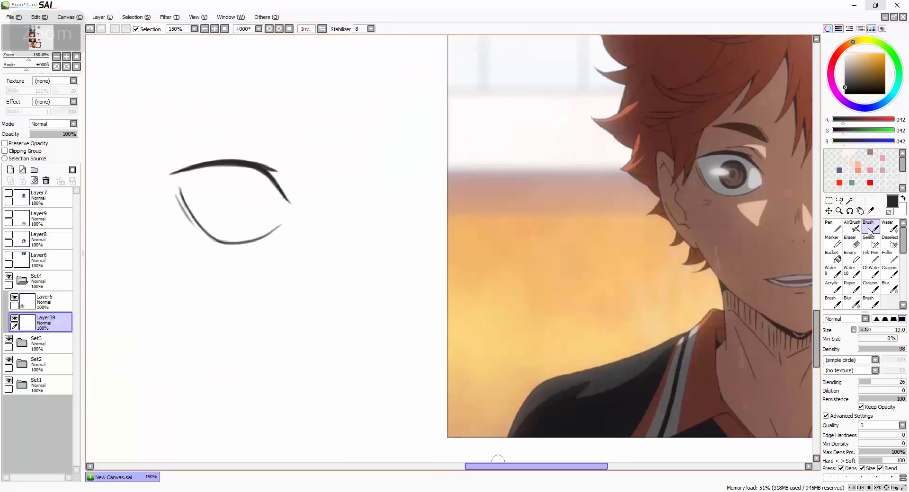
{"action": "key", "text": "h"}
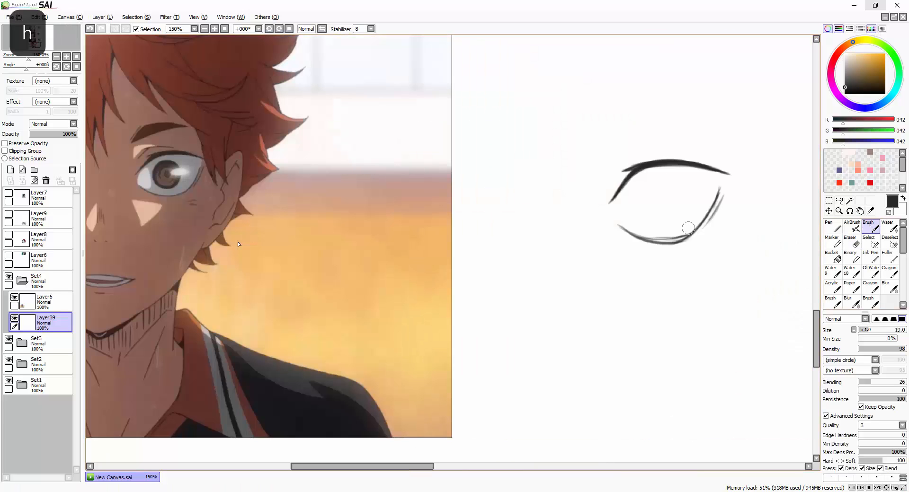
{"action": "key", "text": "e"}
{"action": "left_click", "coordinate": [874, 231]}
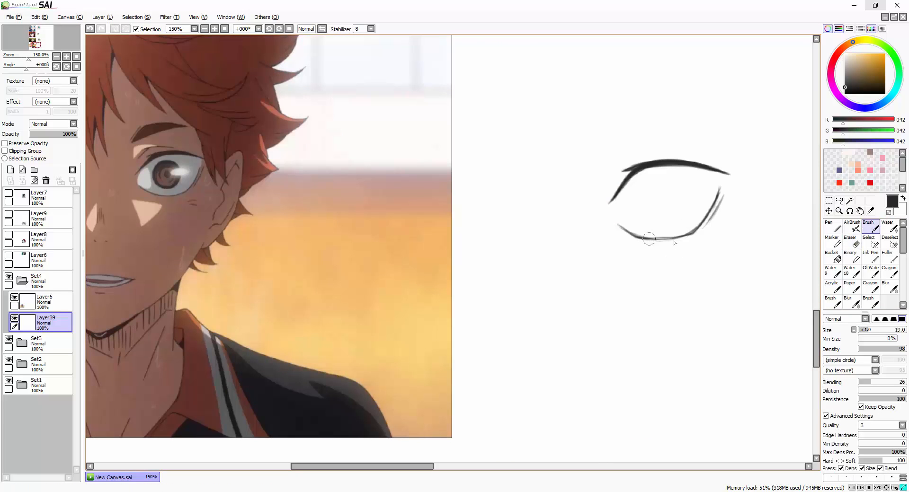
{"action": "key", "text": "e"}
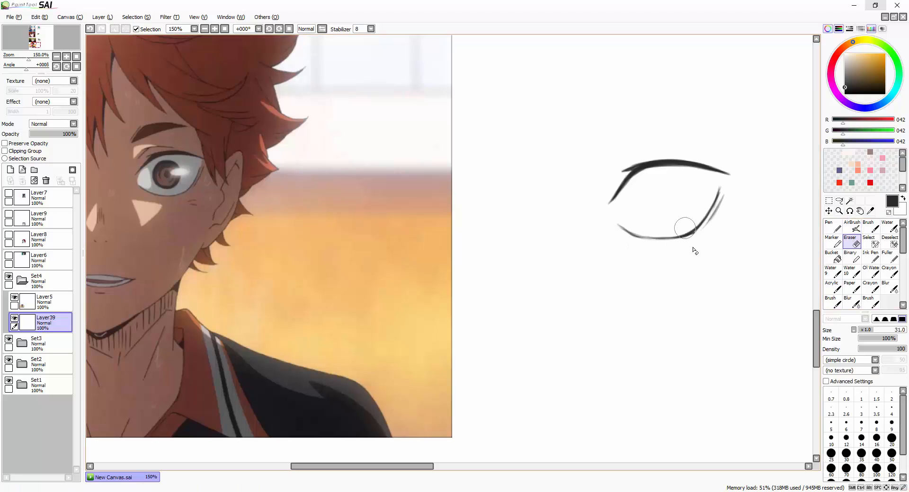
{"action": "key", "text": "b"}
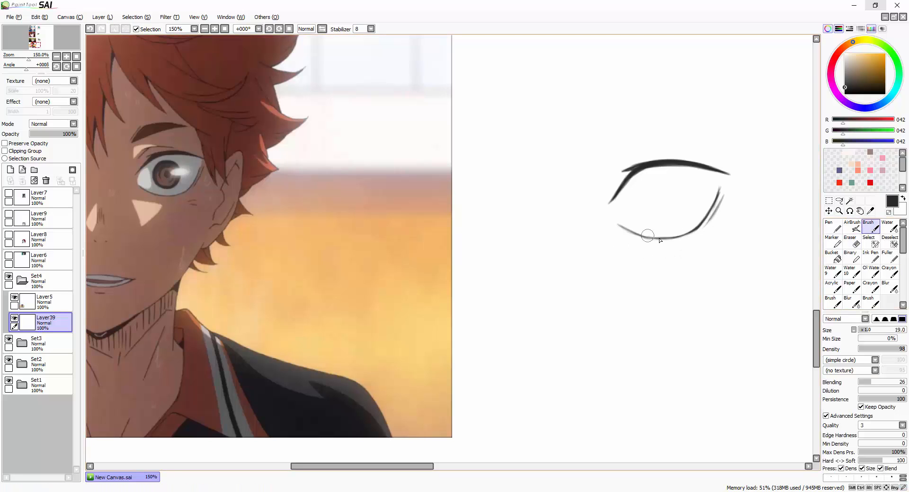
Step: Draw a round iris outline between the lids and thin its uneven edges with the Eraser
{"action": "left_click_drag", "start_coordinate": [740, 185], "coordinate": [765, 178]}
{"action": "left_click_drag", "start_coordinate": [669, 187], "coordinate": [677, 172]}
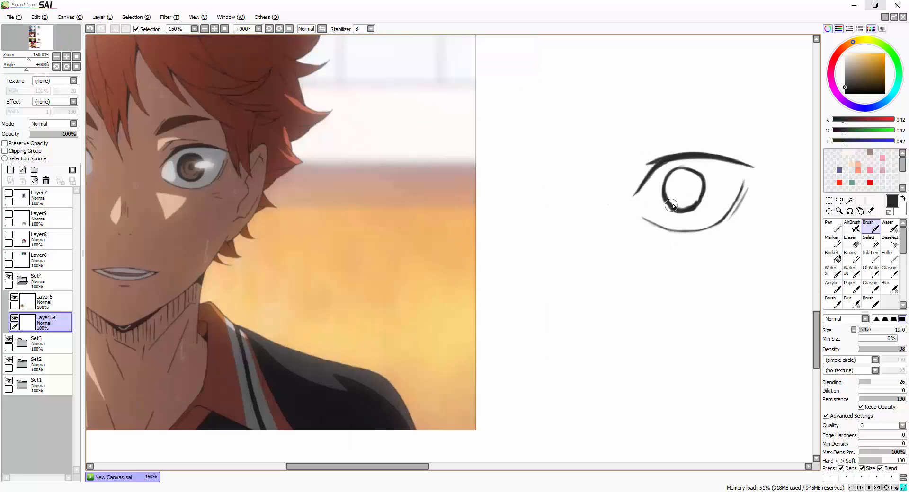
{"action": "key", "text": "e"}
{"action": "mouse_move", "coordinate": [684, 211]}
{"action": "left_mouse_down"}
{"action": "mouse_move", "coordinate": [698, 201]}
{"action": "mouse_move", "coordinate": [680, 204]}
{"action": "mouse_move", "coordinate": [694, 204]}
{"action": "left_mouse_up"}
{"action": "key", "text": "h"}
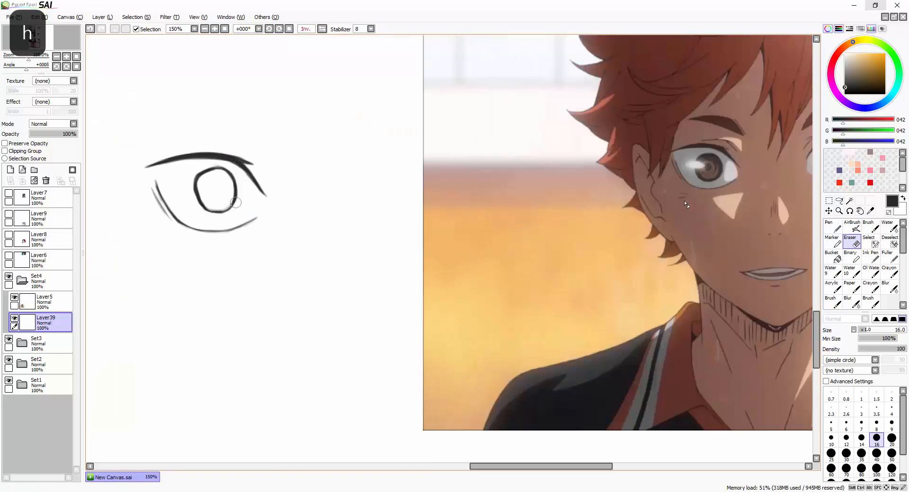
{"action": "scroll", "coordinate": [207, 184], "scroll_direction": "up", "scroll_amount": 1}
{"action": "left_click_drag", "start_coordinate": [202, 180], "coordinate": [206, 203]}
{"action": "key", "text": "h"}
{"action": "scroll", "coordinate": [668, 219], "scroll_direction": "up", "scroll_amount": 1}
{"action": "left_click_drag", "start_coordinate": [663, 198], "coordinate": [669, 237]}
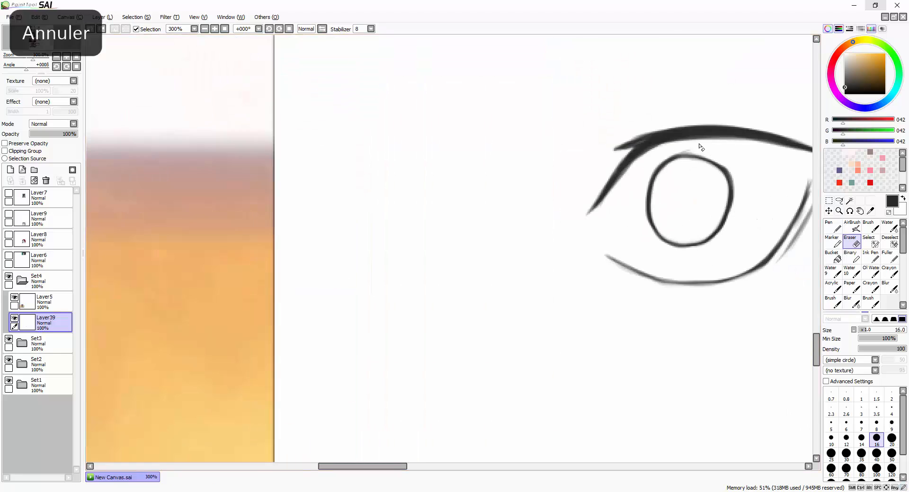
{"action": "key", "text": "h"}
Step: Draw thin eyelid crease strokes above the upper lid and its inner corner
{"action": "scroll", "coordinate": [232, 204], "scroll_direction": "down", "scroll_amount": 2}
{"action": "key", "text": "b"}
{"action": "key", "text": "ctrl+z"}
{"action": "mouse_move", "coordinate": [202, 210]}
{"action": "left_mouse_down"}
{"action": "mouse_move", "coordinate": [214, 238]}
{"action": "mouse_move", "coordinate": [264, 218]}
{"action": "left_mouse_up"}
{"action": "key", "text": "h"}
{"action": "mouse_move", "coordinate": [593, 177]}
{"action": "left_mouse_down"}
{"action": "mouse_move", "coordinate": [611, 155]}
{"action": "mouse_move", "coordinate": [656, 155]}
{"action": "left_mouse_up"}
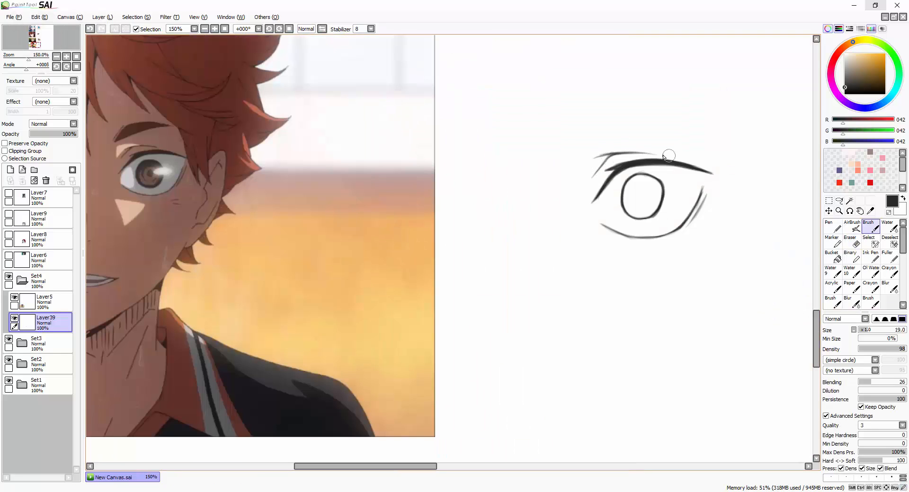
Step: On a new layer beneath the line art, select the iris interior and fill it with brown sampled from the reference iris
{"action": "left_click", "coordinate": [10, 170]}
{"action": "left_click_drag", "start_coordinate": [50, 322], "coordinate": [61, 350]}
{"action": "right_click", "coordinate": [142, 176]}
{"action": "left_click", "coordinate": [849, 201]}
{"action": "left_click", "coordinate": [642, 196]}
{"action": "left_click", "coordinate": [889, 257]}
{"action": "left_click_drag", "start_coordinate": [632, 184], "coordinate": [658, 211]}
Step: Resample a reddish brown from the reference iris and recolour the iris base with the Fuller brush
{"action": "right_click", "coordinate": [156, 185]}
{"action": "scroll", "coordinate": [148, 180], "scroll_direction": "up", "scroll_amount": 2}
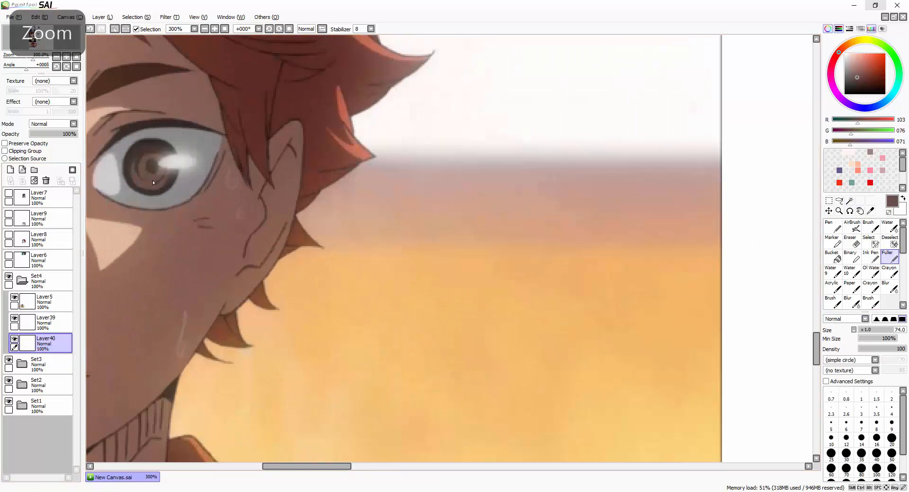
{"action": "right_click", "coordinate": [142, 178]}
{"action": "left_click", "coordinate": [54, 322]}
{"action": "left_click", "coordinate": [65, 344]}
{"action": "scroll", "coordinate": [204, 286], "scroll_direction": "down", "scroll_amount": 2}
{"action": "left_click", "coordinate": [890, 257]}
{"action": "scroll", "coordinate": [690, 308], "scroll_direction": "down", "scroll_amount": 1}
{"action": "scroll", "coordinate": [698, 298], "scroll_direction": "up", "scroll_amount": 1}
Step: On a new layer clipped to the iris base, clear the selection and brush the pupil, rings and edge shading in dark brown, RGB 65, 52, 46
{"action": "left_click", "coordinate": [11, 169]}
{"action": "left_click", "coordinate": [5, 151]}
{"action": "left_click", "coordinate": [105, 18]}
{"action": "left_click", "coordinate": [151, 28]}
{"action": "right_click", "coordinate": [169, 233]}
{"action": "left_click", "coordinate": [871, 231]}
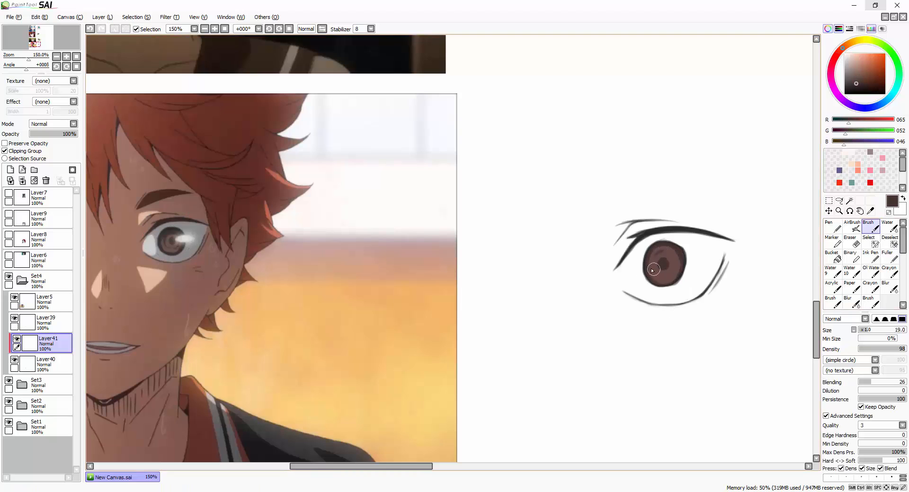
{"action": "scroll", "coordinate": [663, 274], "scroll_direction": "up", "scroll_amount": 2}
{"action": "left_click_drag", "start_coordinate": [361, 466], "coordinate": [427, 468]}
{"action": "scroll", "coordinate": [483, 236], "scroll_direction": "down", "scroll_amount": 3}
{"action": "scroll", "coordinate": [492, 241], "scroll_direction": "up", "scroll_amount": 2}
{"action": "scroll", "coordinate": [483, 225], "scroll_direction": "down", "scroll_amount": 2}
{"action": "scroll", "coordinate": [631, 209], "scroll_direction": "up", "scroll_amount": 2}
{"action": "scroll", "coordinate": [645, 250], "scroll_direction": "down", "scroll_amount": 2}
{"action": "scroll", "coordinate": [650, 226], "scroll_direction": "up", "scroll_amount": 2}
Step: On a new bottom layer, paint shaded skin around the eye in reddish brown, RGB 137, 97, 87, with the Fuller brush
{"action": "left_click", "coordinate": [11, 170]}
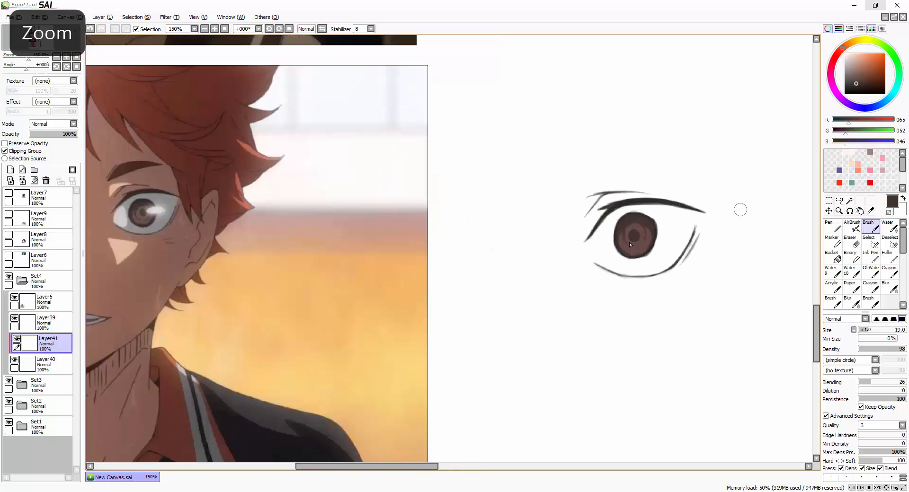
{"action": "left_click_drag", "start_coordinate": [48, 342], "coordinate": [55, 391]}
{"action": "right_click", "coordinate": [152, 240]}
{"action": "left_click", "coordinate": [160, 239], "text": "alt"}
{"action": "left_click", "coordinate": [890, 257]}
{"action": "mouse_move", "coordinate": [680, 209]}
{"action": "left_mouse_down"}
{"action": "mouse_move", "coordinate": [574, 219]}
{"action": "mouse_move", "coordinate": [604, 292]}
{"action": "left_mouse_up"}
Step: Erase the skin colour from inside the eye, using a smaller Eraser along the lid lines and corners
{"action": "key", "text": "e"}
{"action": "left_click_drag", "start_coordinate": [659, 219], "coordinate": [611, 219]}
{"action": "mouse_move", "coordinate": [599, 255]}
{"action": "left_mouse_down"}
{"action": "mouse_move", "coordinate": [682, 213]}
{"action": "mouse_move", "coordinate": [684, 238]}
{"action": "mouse_move", "coordinate": [640, 256]}
{"action": "mouse_move", "coordinate": [616, 254]}
{"action": "mouse_move", "coordinate": [647, 266]}
{"action": "left_mouse_up"}
{"action": "scroll", "coordinate": [646, 266], "scroll_direction": "up", "scroll_amount": 2}
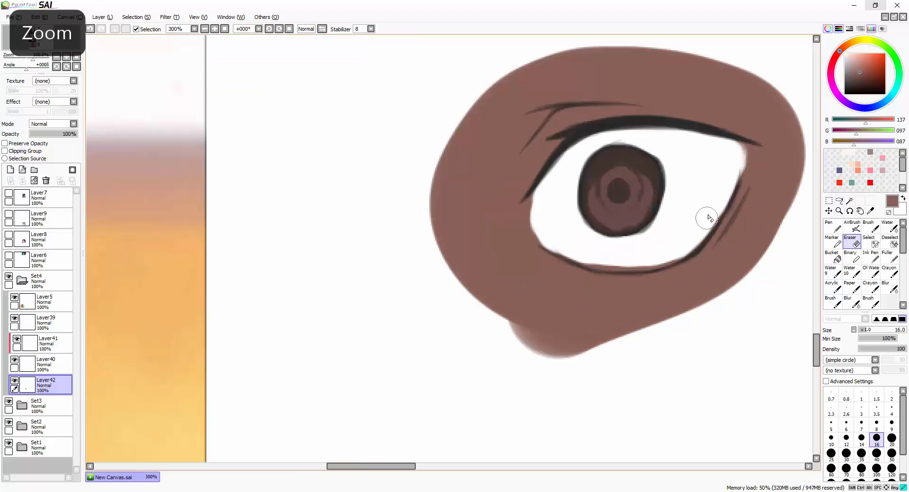
{"action": "left_click_drag", "start_coordinate": [734, 161], "coordinate": [705, 240]}
{"action": "key", "text": "bracketleft"}
{"action": "key", "text": "bracketleft"}
{"action": "key", "text": "bracketleft"}
{"action": "key", "text": "bracketleft"}
{"action": "key", "text": "bracketleft"}
{"action": "key", "text": "bracketleft"}
{"action": "key", "text": "bracketleft"}
{"action": "left_click_drag", "start_coordinate": [744, 146], "coordinate": [739, 167]}
{"action": "left_click_drag", "start_coordinate": [693, 250], "coordinate": [588, 259]}
{"action": "scroll", "coordinate": [591, 247], "scroll_direction": "down", "scroll_amount": 2}
{"action": "key", "text": "h"}
{"action": "left_click_drag", "start_coordinate": [404, 242], "coordinate": [228, 242]}
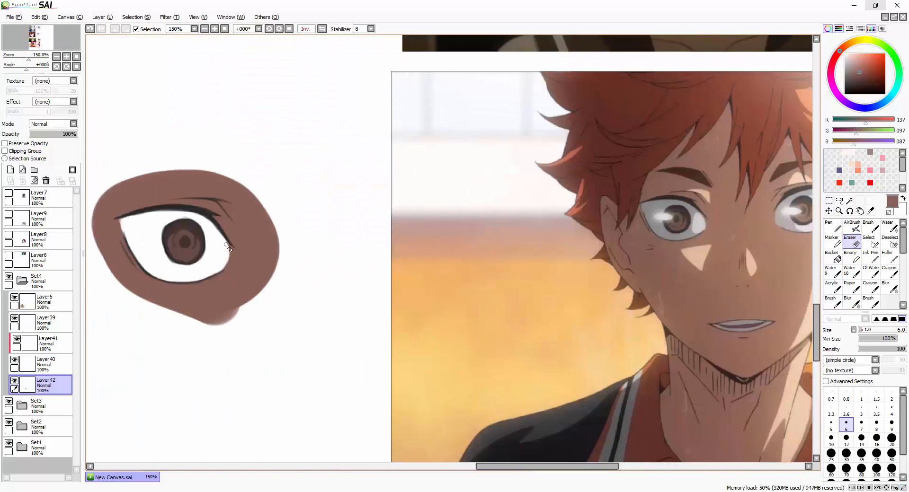
{"action": "key", "text": "h"}
Step: On a new layer above the skin, shade the eye white in grey, RGB 142, 142, 142, leaving a white patch near the inner corner
{"action": "key", "text": "b"}
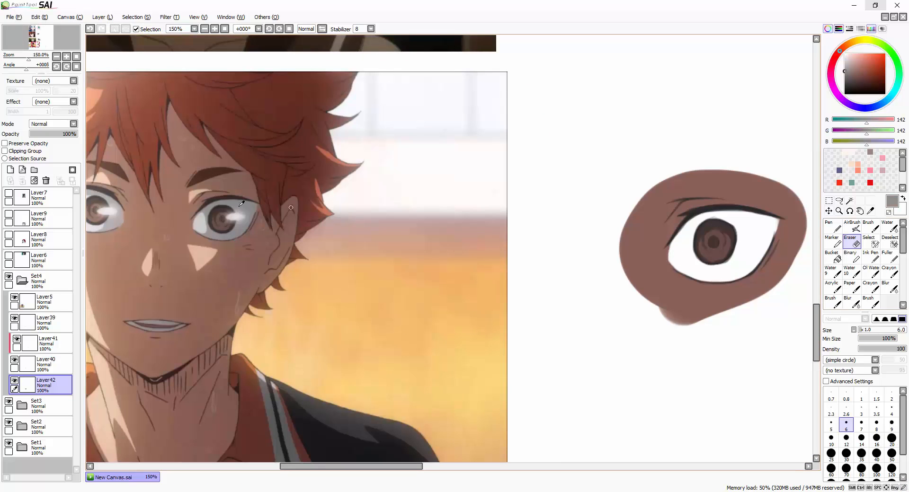
{"action": "left_click", "coordinate": [10, 170]}
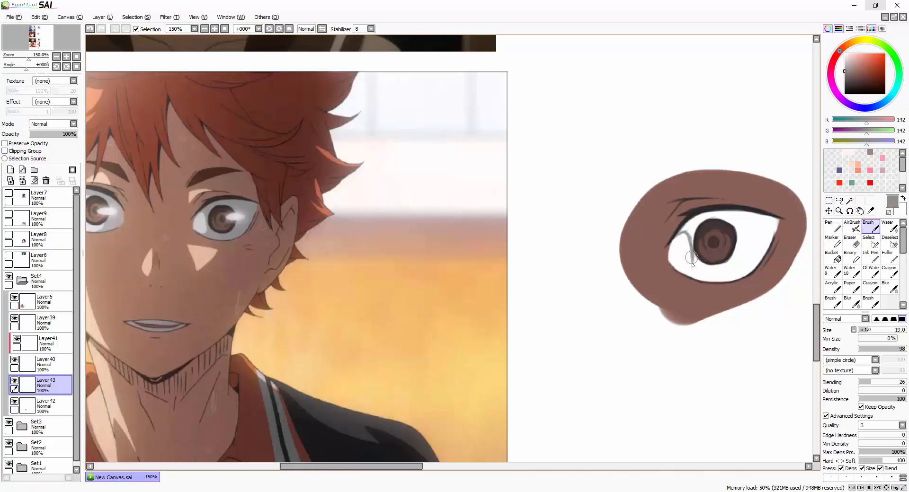
{"action": "mouse_move", "coordinate": [692, 228]}
{"action": "left_mouse_down"}
{"action": "mouse_move", "coordinate": [772, 227]}
{"action": "mouse_move", "coordinate": [696, 260]}
{"action": "left_mouse_up"}
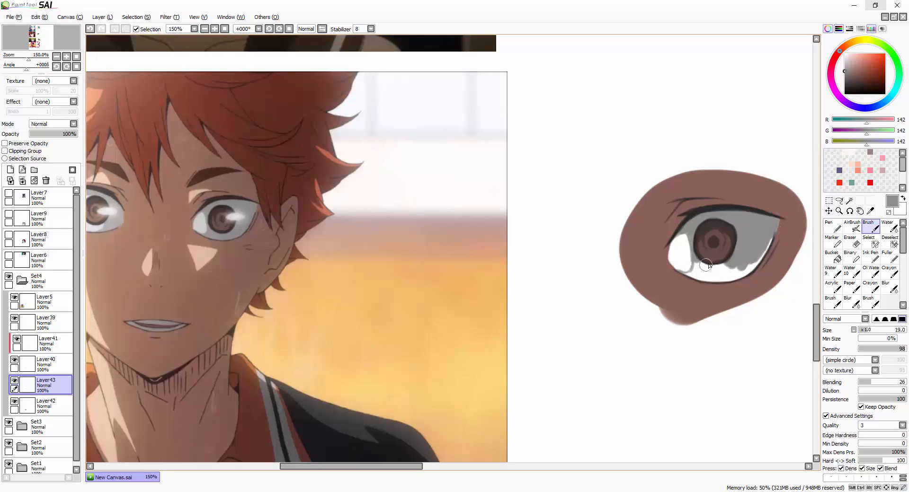
{"action": "key", "text": "h"}
{"action": "scroll", "coordinate": [221, 279], "scroll_direction": "up", "scroll_amount": 2}
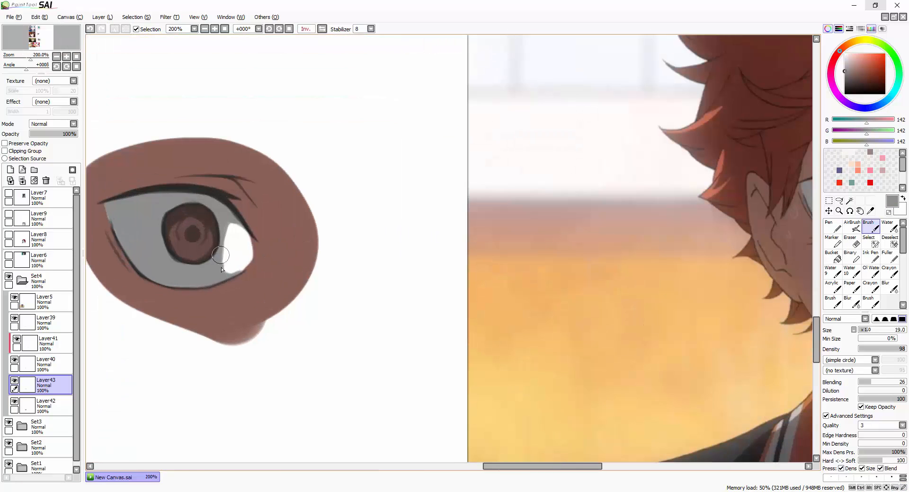
{"action": "key", "text": "h"}
{"action": "scroll", "coordinate": [654, 301], "scroll_direction": "down", "scroll_amount": 2}
Step: On a new unclipped layer above the line art, brush a white horizontal highlight across the outer edge of the iris
{"action": "left_click", "coordinate": [46, 323]}
{"action": "left_click", "coordinate": [11, 170]}
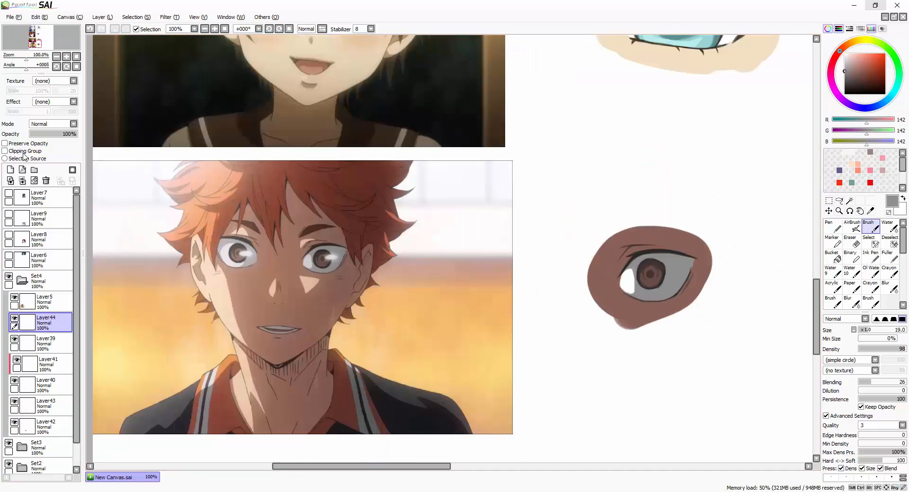
{"action": "left_click", "coordinate": [23, 152]}
{"action": "scroll", "coordinate": [691, 271], "scroll_direction": "up", "scroll_amount": 2}
{"action": "right_click", "coordinate": [570, 290]}
{"action": "scroll", "coordinate": [547, 389], "scroll_direction": "down", "scroll_amount": 1}
{"action": "left_click_drag", "start_coordinate": [611, 302], "coordinate": [624, 301]}
{"action": "left_click", "coordinate": [33, 150]}
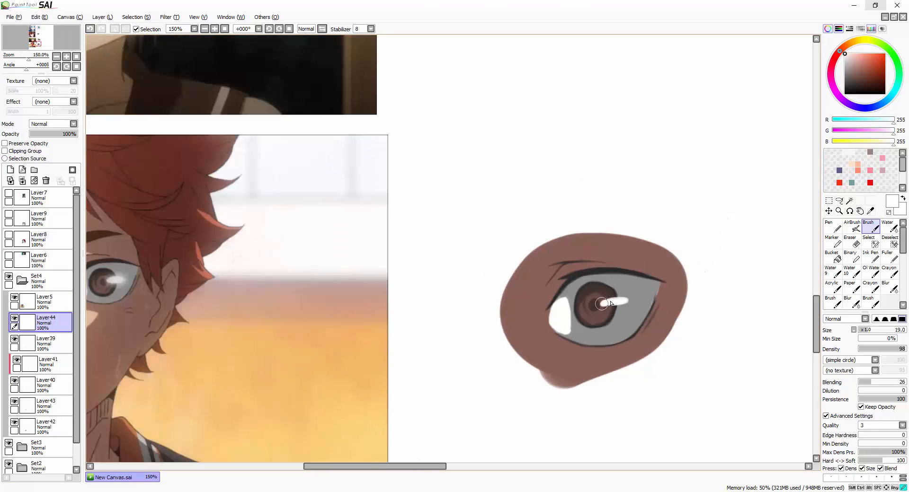
Step: Airbrush a soft white glow around the iris highlight and pick a warm orange tone to tint it
{"action": "key", "text": "v"}
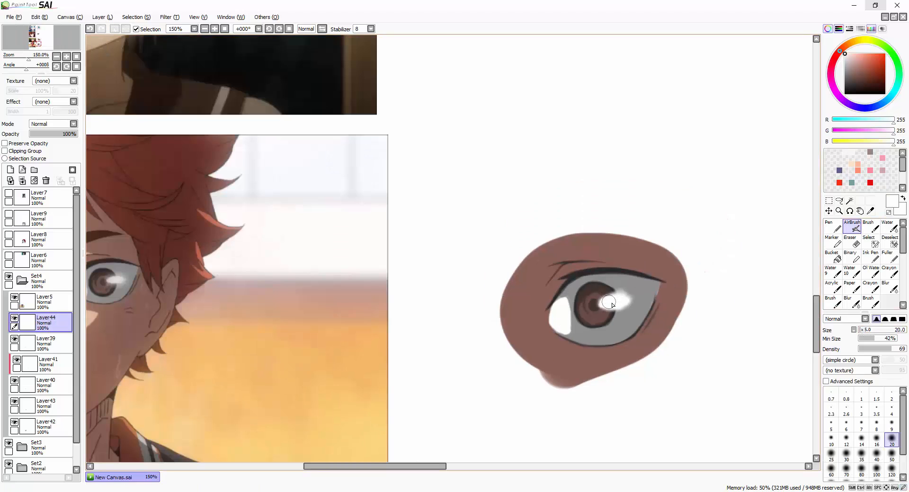
{"action": "left_click", "coordinate": [863, 41]}
{"action": "left_click", "coordinate": [869, 64]}
{"action": "scroll", "coordinate": [615, 313], "scroll_direction": "down", "scroll_amount": 1}
{"action": "scroll", "coordinate": [580, 371], "scroll_direction": "up", "scroll_amount": 1}
Step: On a new layer beneath the line art, brush light skin tone, RGB 225, 188, 159, along the crease, undoing unsatisfactory strokes
{"action": "left_click_drag", "start_coordinate": [411, 468], "coordinate": [394, 469]}
{"action": "right_click", "coordinate": [182, 229]}
{"action": "left_click", "coordinate": [872, 227]}
{"action": "left_click_drag", "start_coordinate": [666, 232], "coordinate": [643, 245]}
{"action": "key", "text": "ctrl+z"}
{"action": "key", "text": "ctrl+z"}
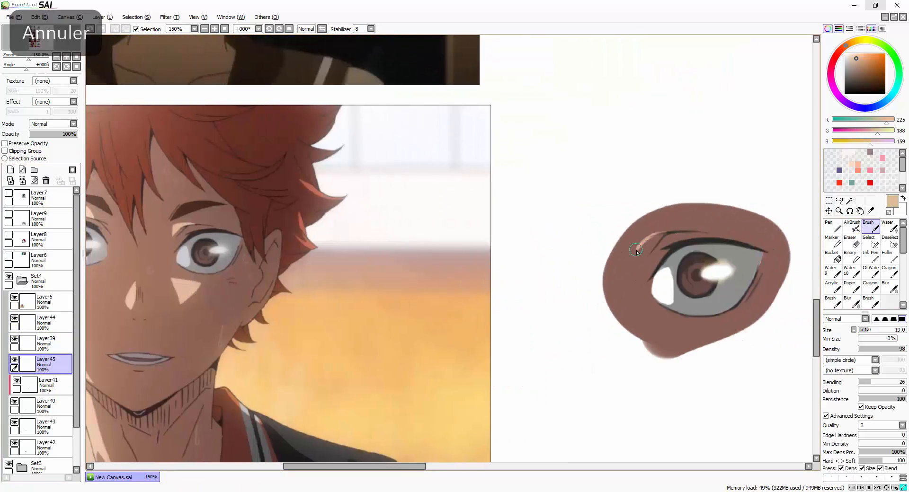